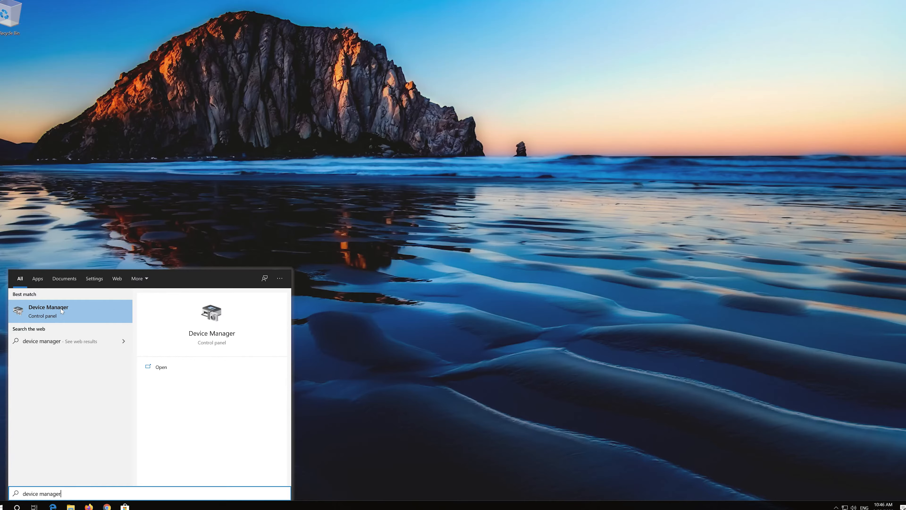
Open Device Manager and display the properties of the Microphone (High Definition Audio Device) under Audio inputs and outputs
left_click(61, 310)
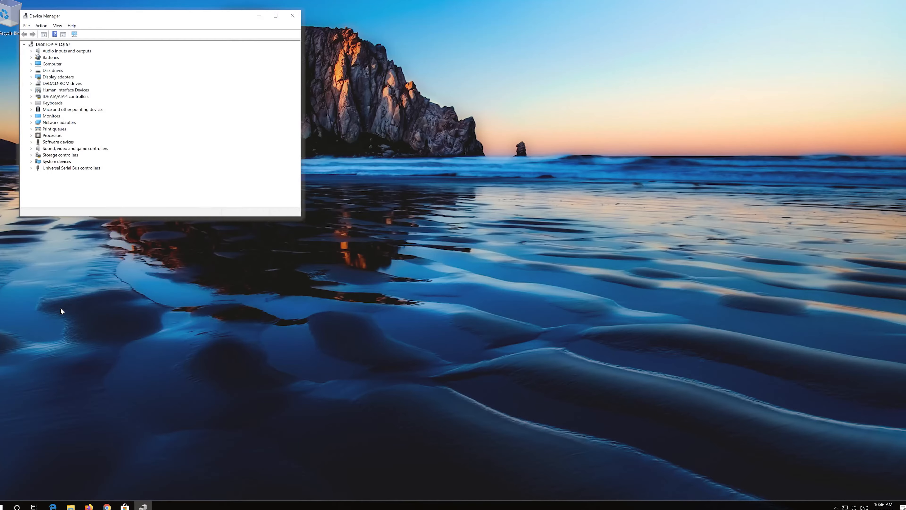
left_click_drag(150, 21, 427, 134)
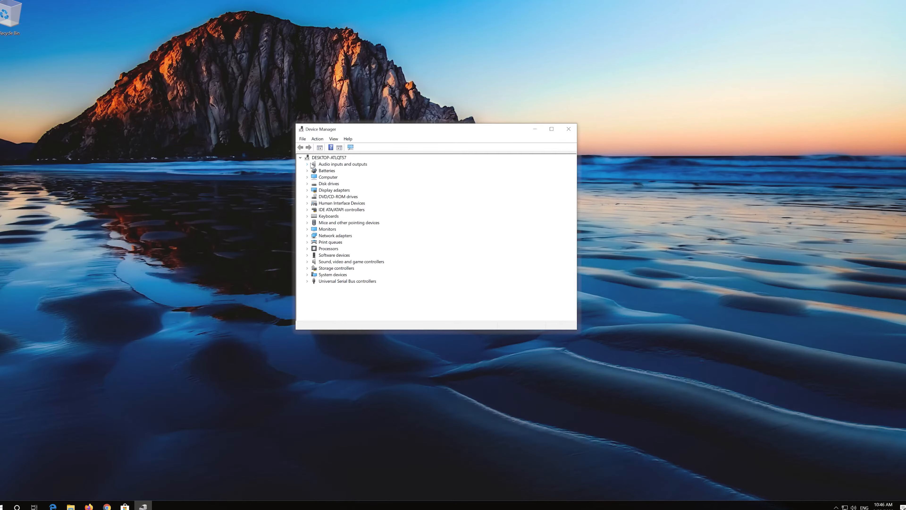
left_click(307, 165)
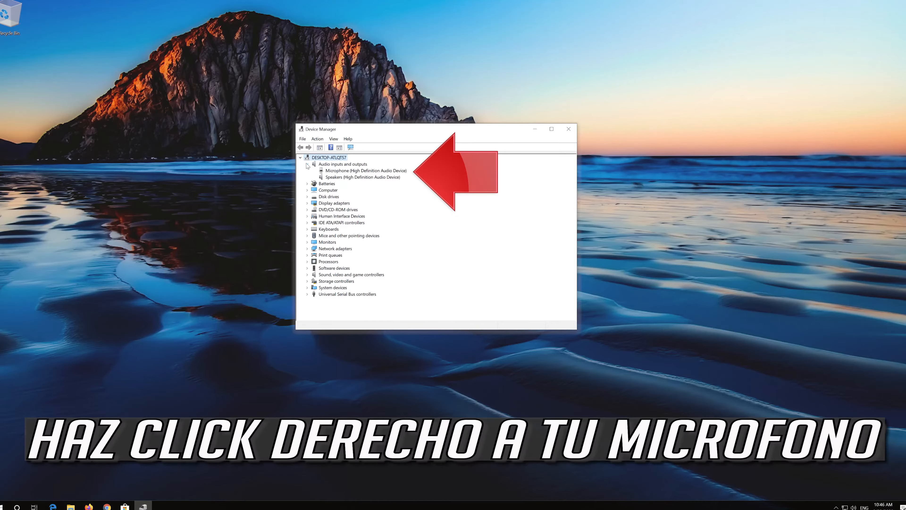
left_click(320, 171)
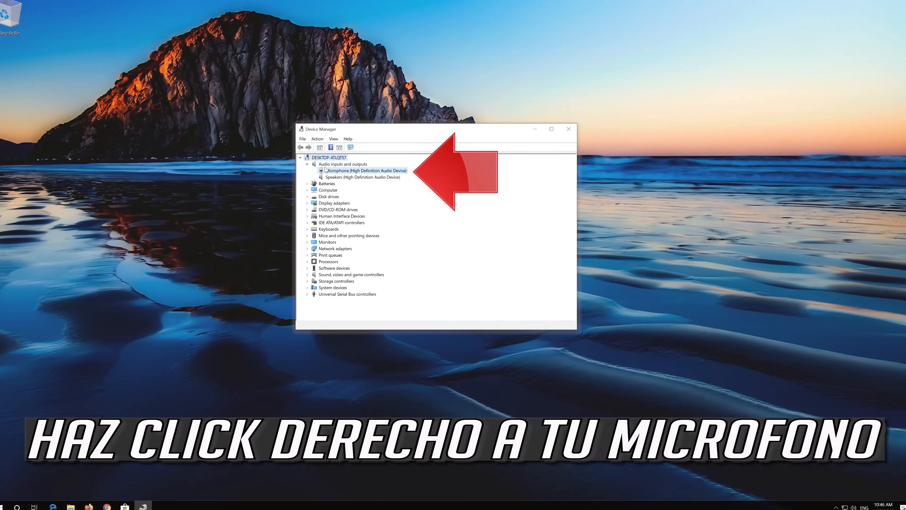
right_click(375, 174)
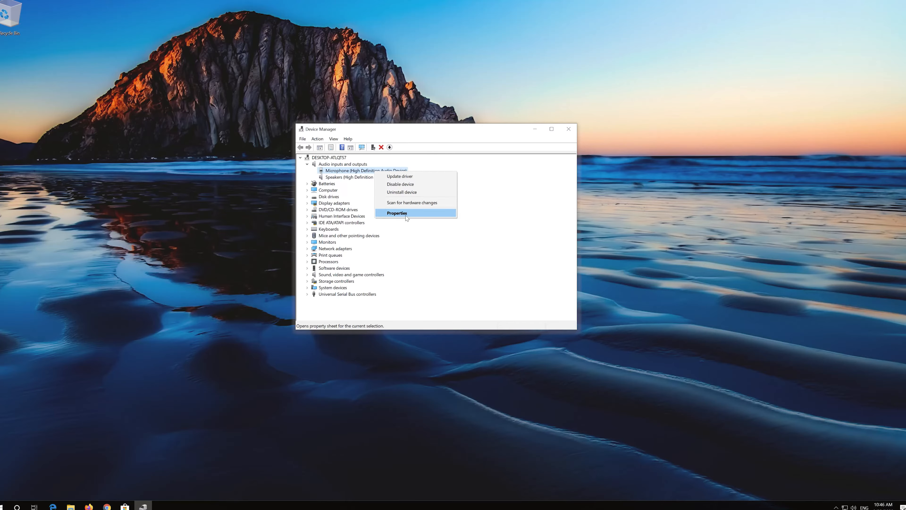
left_click(421, 214)
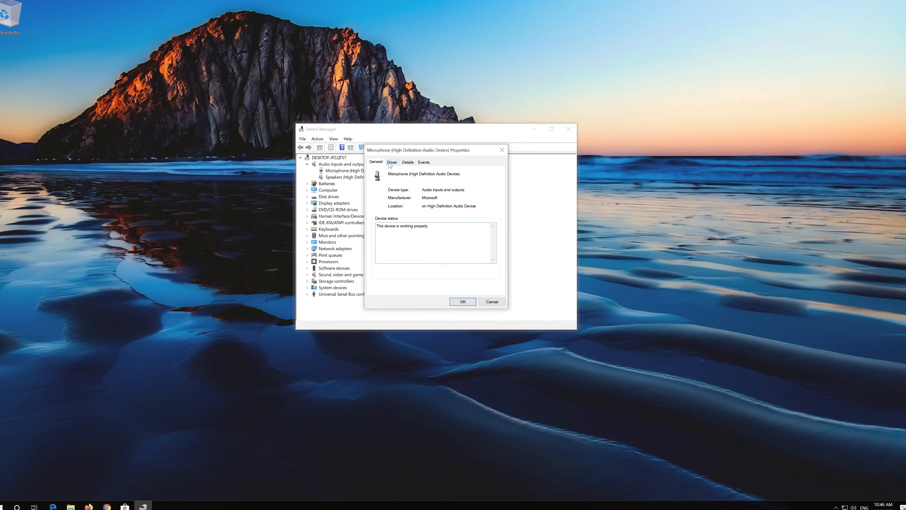
Search automatically for an updated microphone driver, including on Windows Update, and check for updates there
left_click(391, 162)
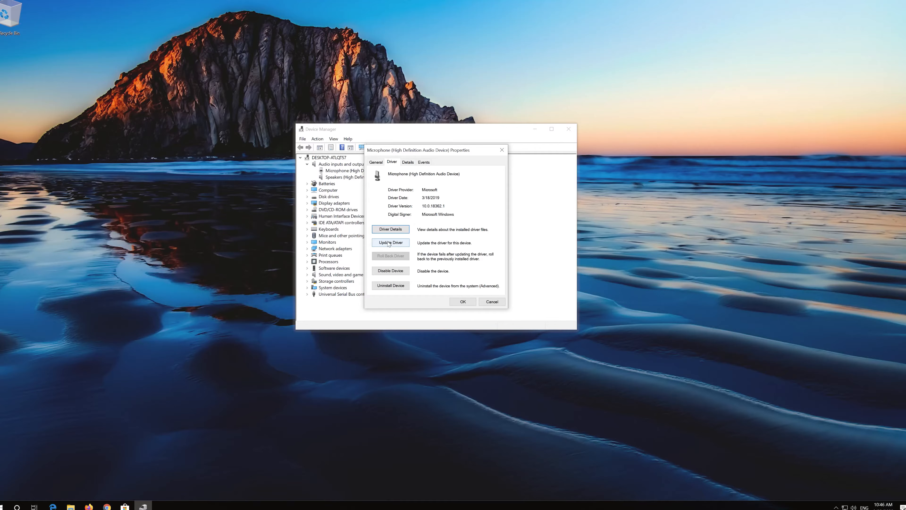
left_click(389, 243)
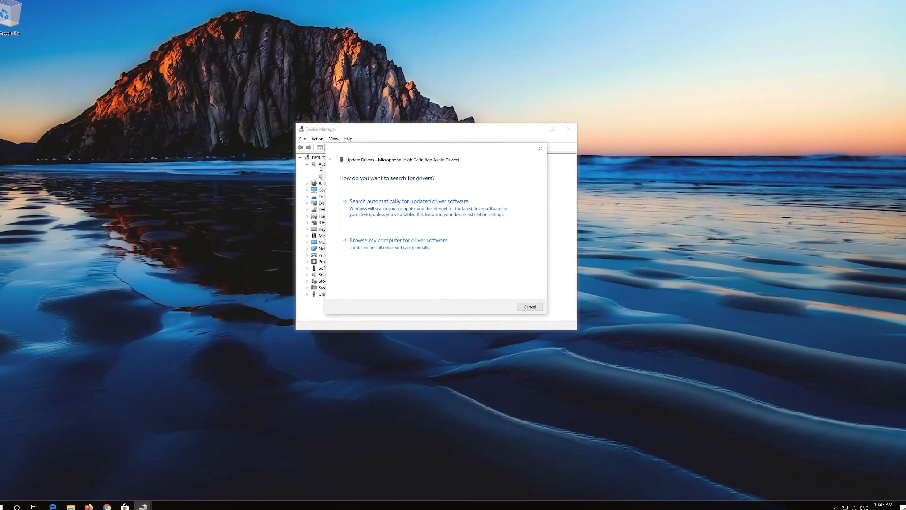
left_click(371, 211)
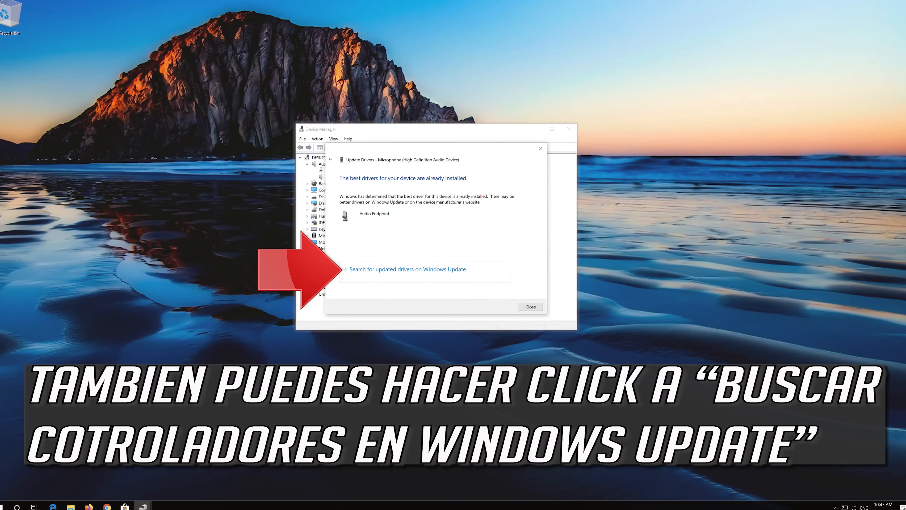
left_click(378, 269)
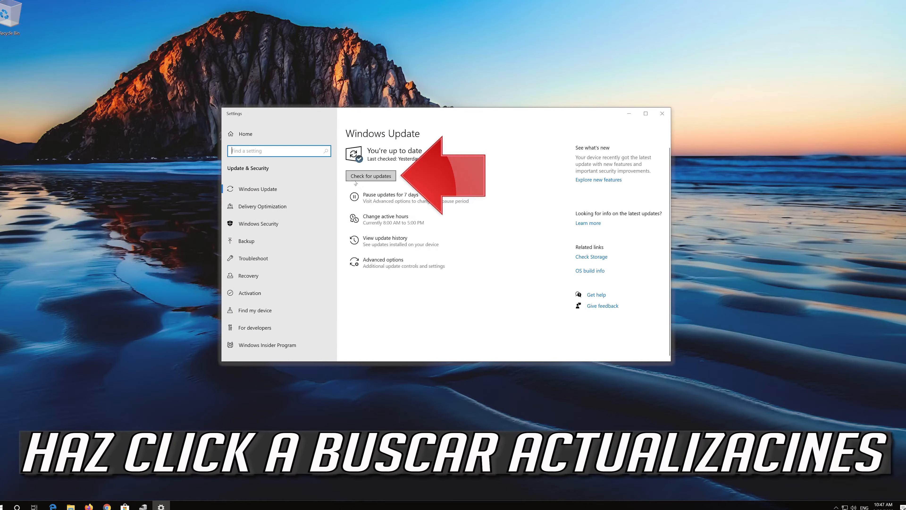
left_click(378, 178)
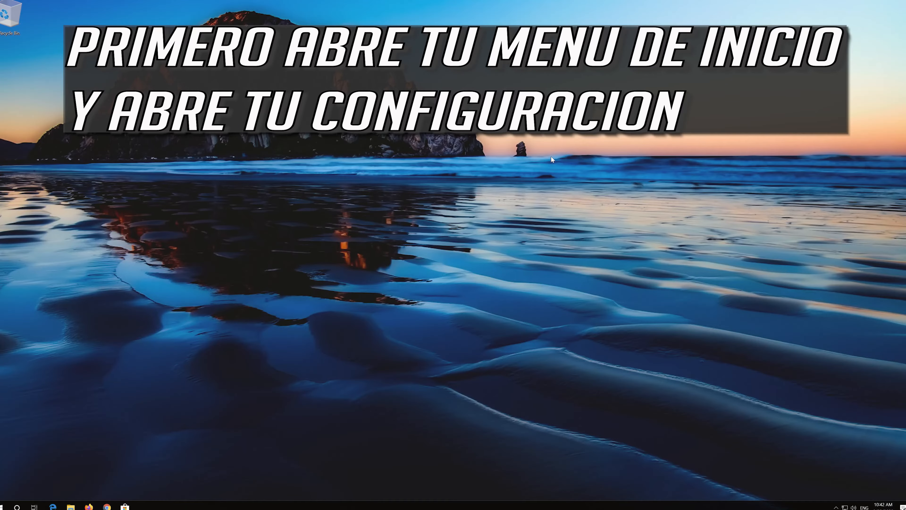
Open the Microphone page of the Privacy section in Windows Settings
key("super")
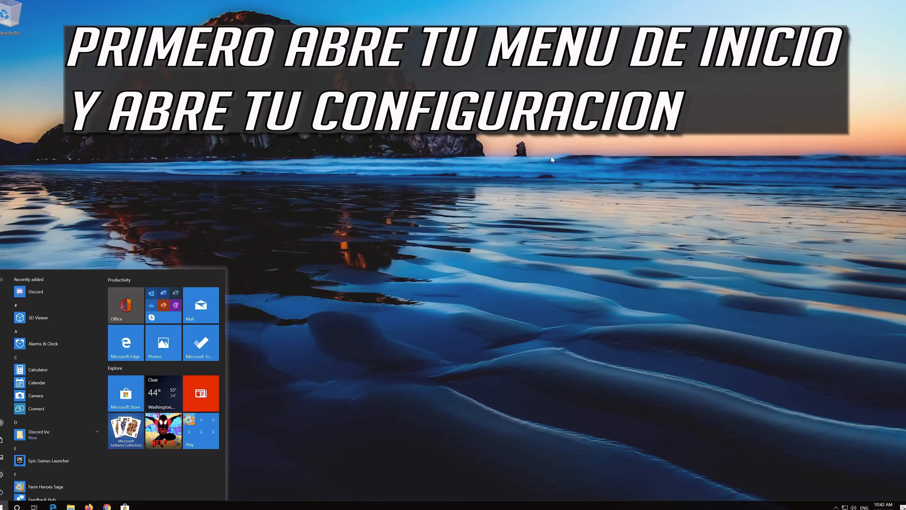
mouse_move(3, 478)
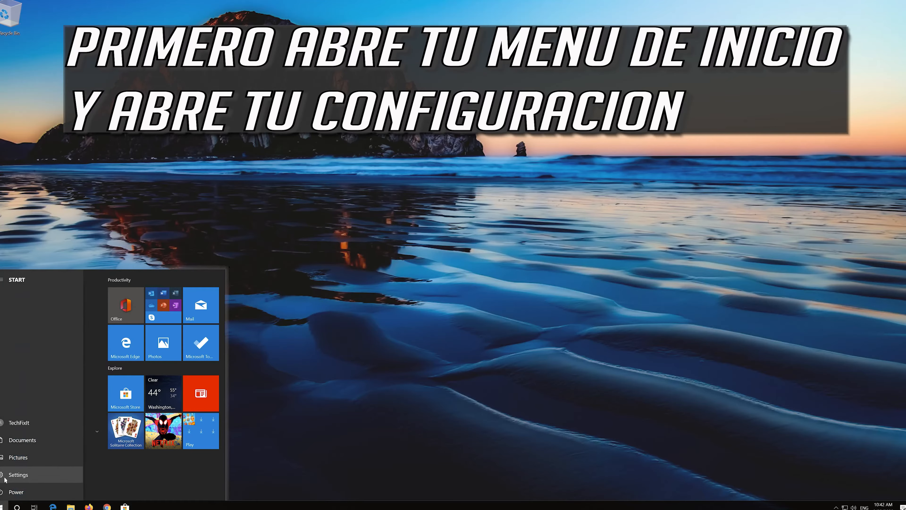
left_click(24, 475)
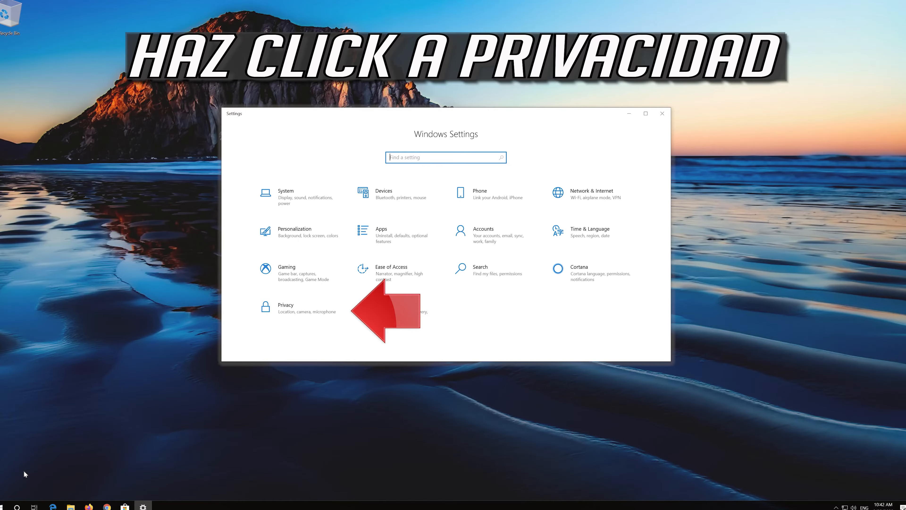
left_click(296, 312)
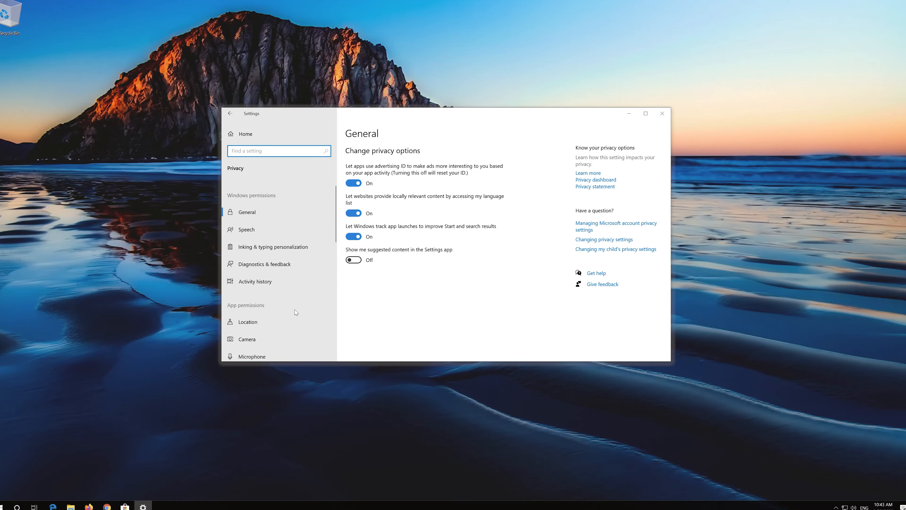
scroll(295, 309, "down", 2)
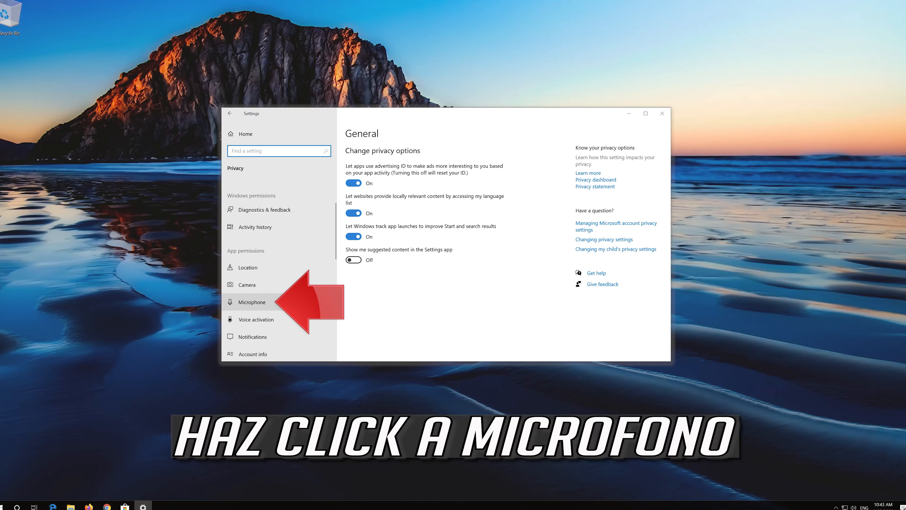
left_click(246, 304)
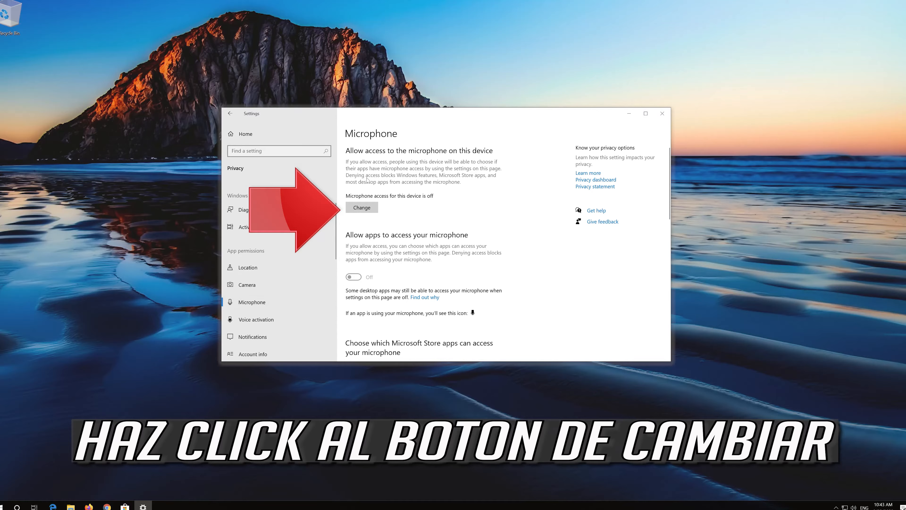
Turn on microphone access for this device and allow apps to access the microphone
left_click(359, 210)
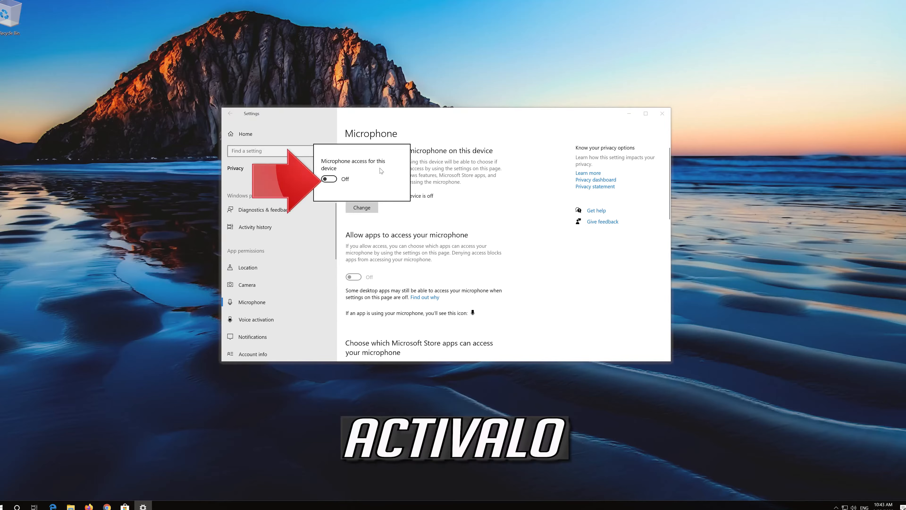
left_click(329, 179)
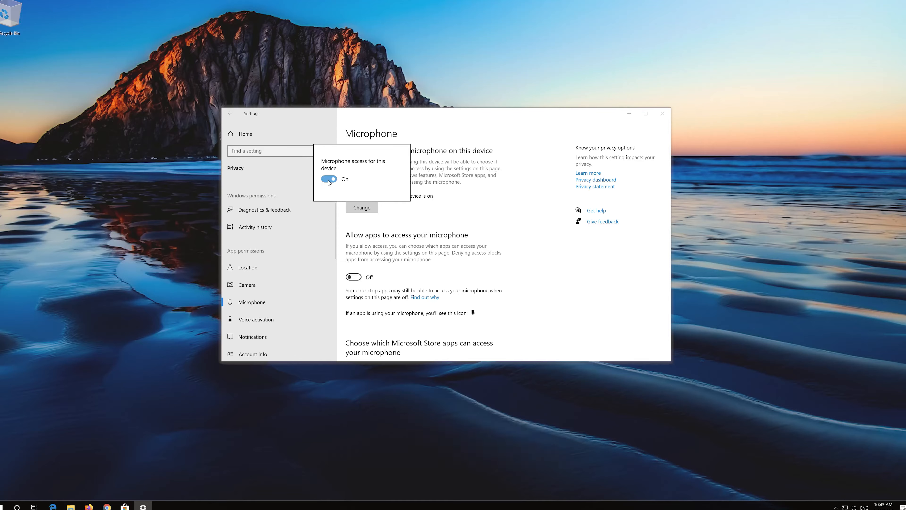
left_click(395, 237)
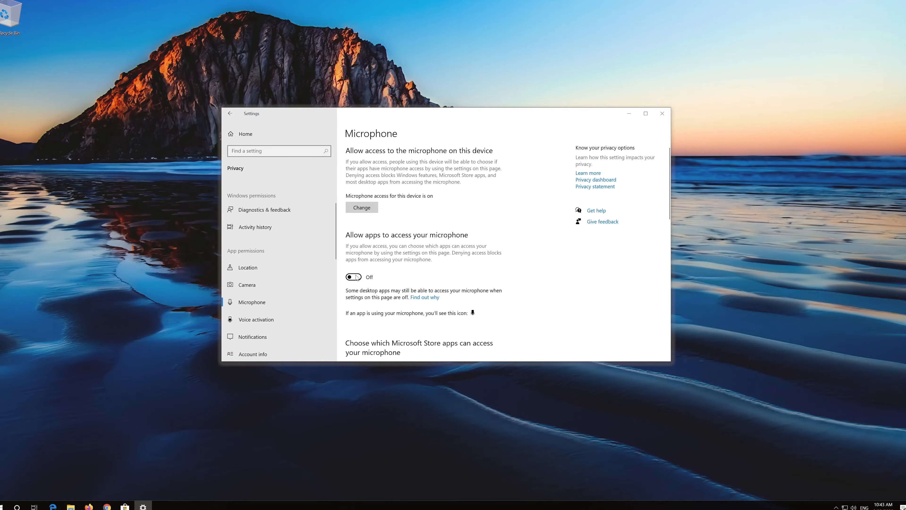
left_click(354, 277)
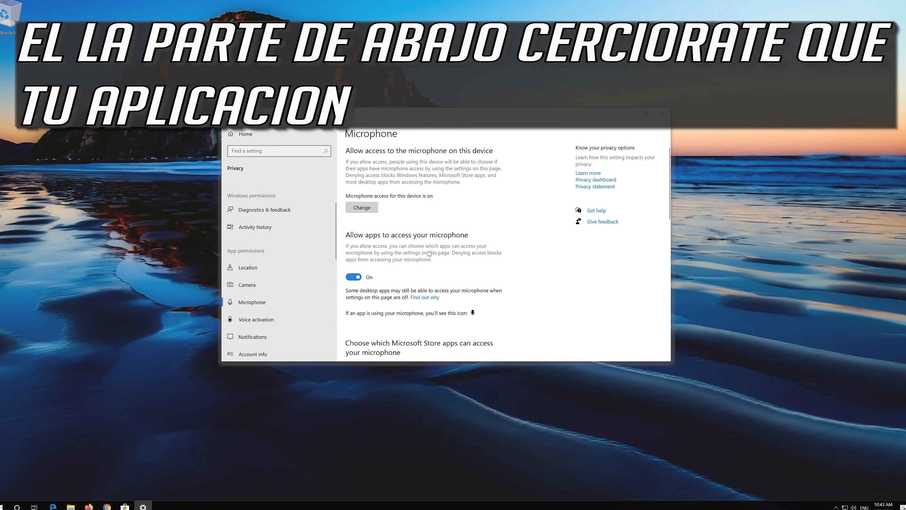
Allow the Microsoft Store apps Skype and Voice Recorder to access the microphone
scroll(429, 253, "down", 3)
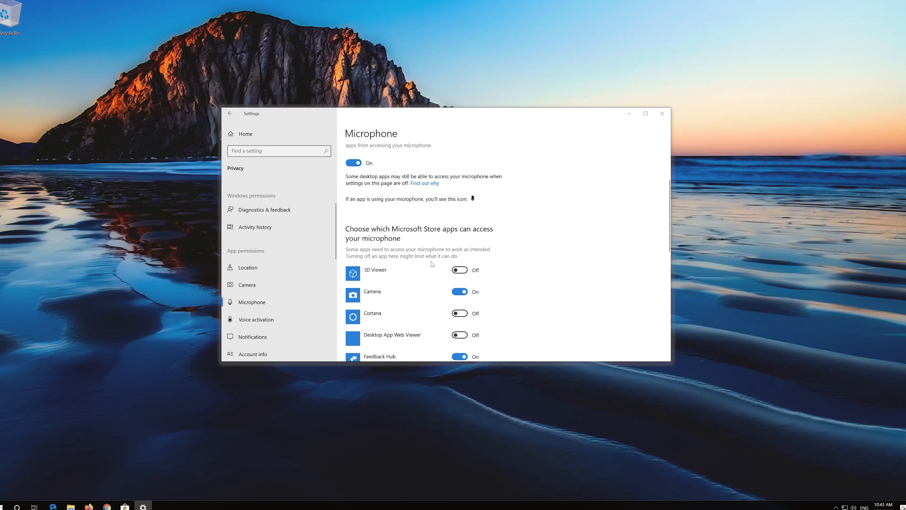
scroll(433, 263, "down", 2)
scroll(417, 234, "down", 3)
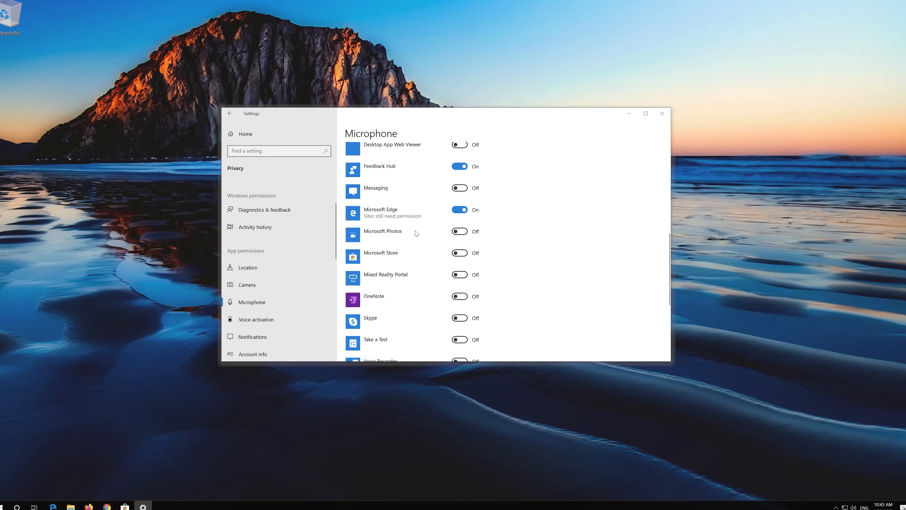
scroll(413, 228, "down", 3)
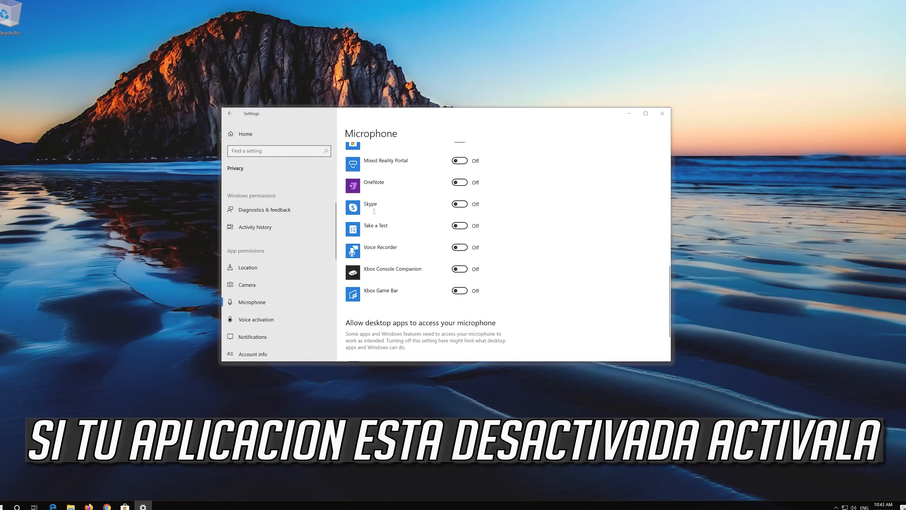
left_click(461, 205)
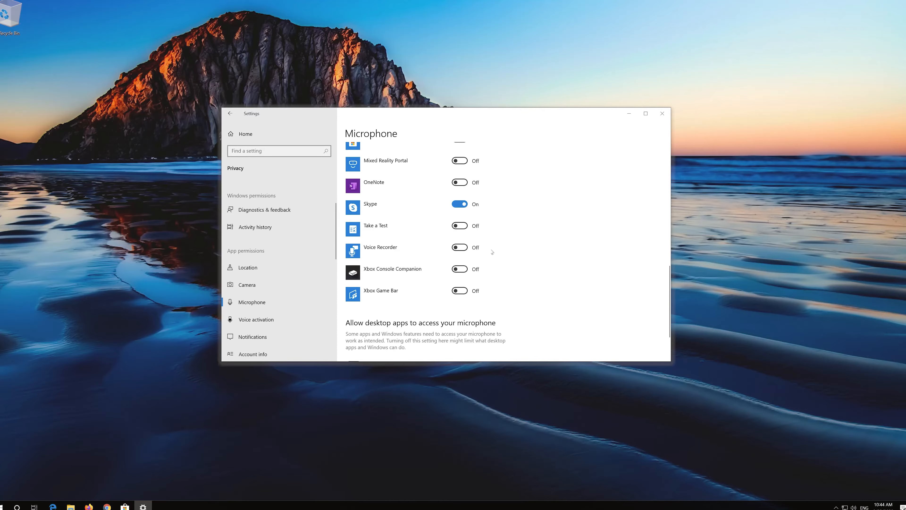
left_click(461, 248)
Allow desktop apps to access the microphone
scroll(495, 247, "down", 3)
scroll(495, 248, "up", 1)
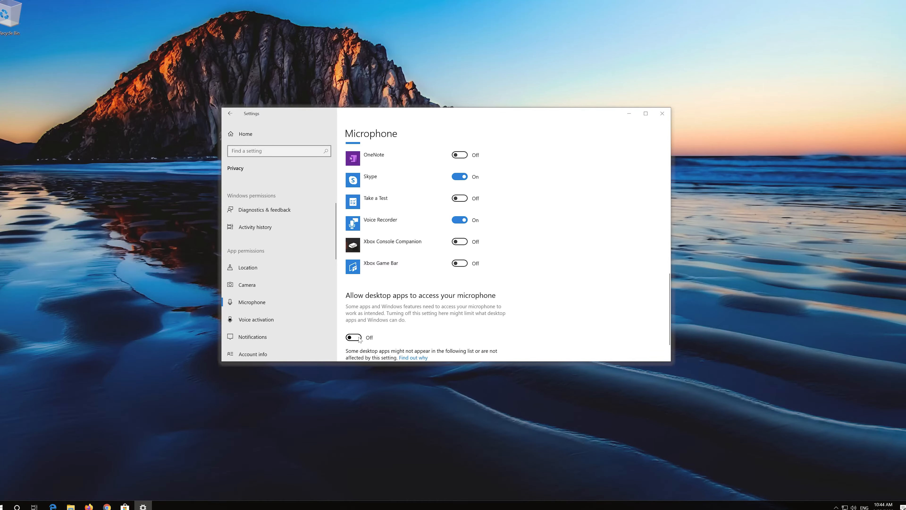
left_click(358, 337)
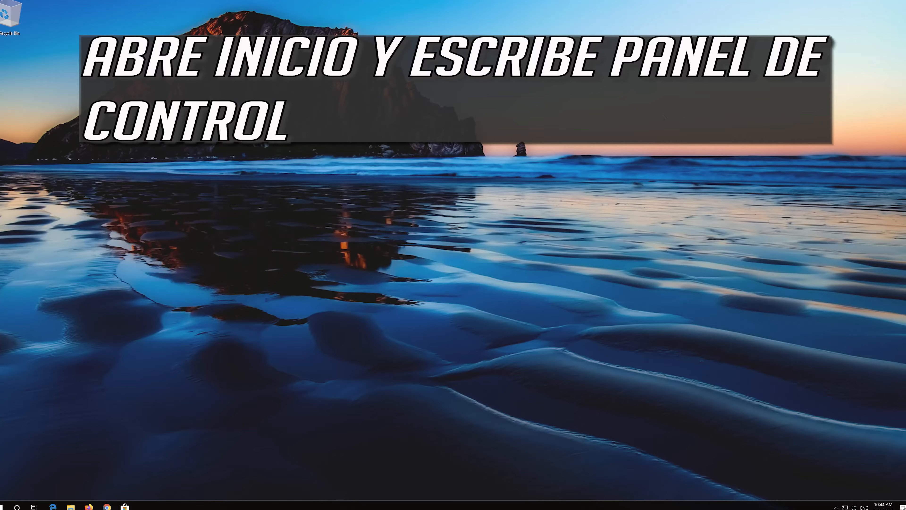
Open the Sound dialog from Hardware and Sound in Control Panel and place it over the Control Panel window
key("super")
type("control panel")
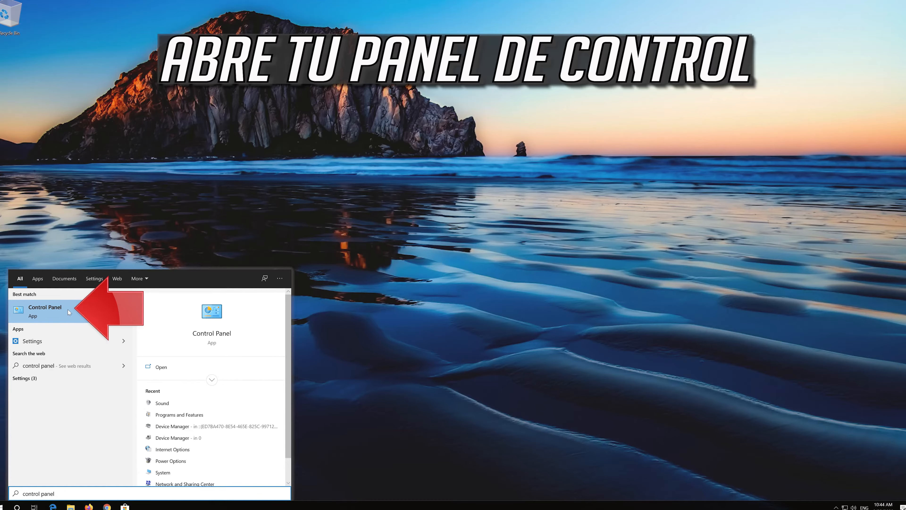
left_click(56, 310)
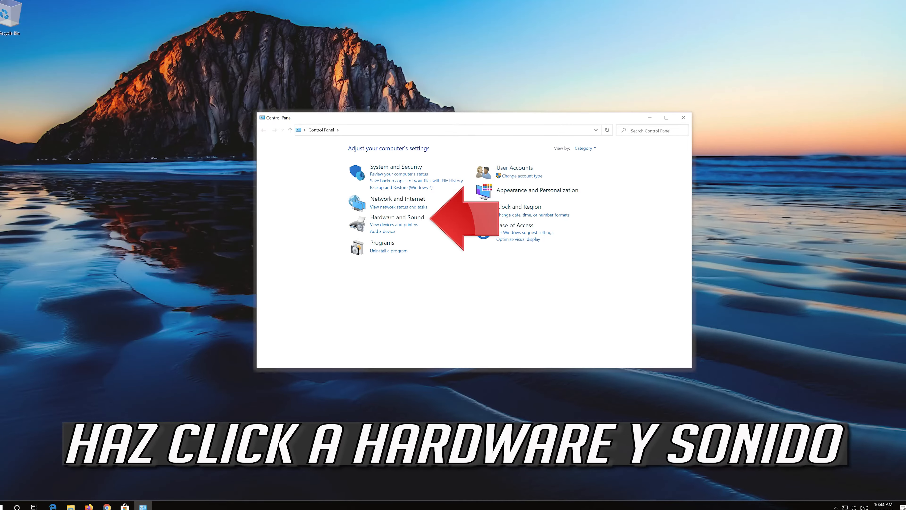
left_click(381, 218)
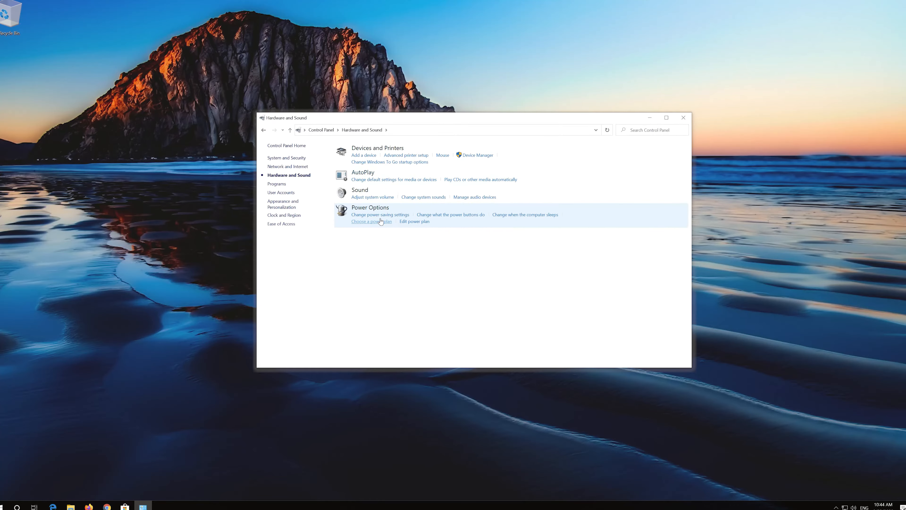
left_click(359, 191)
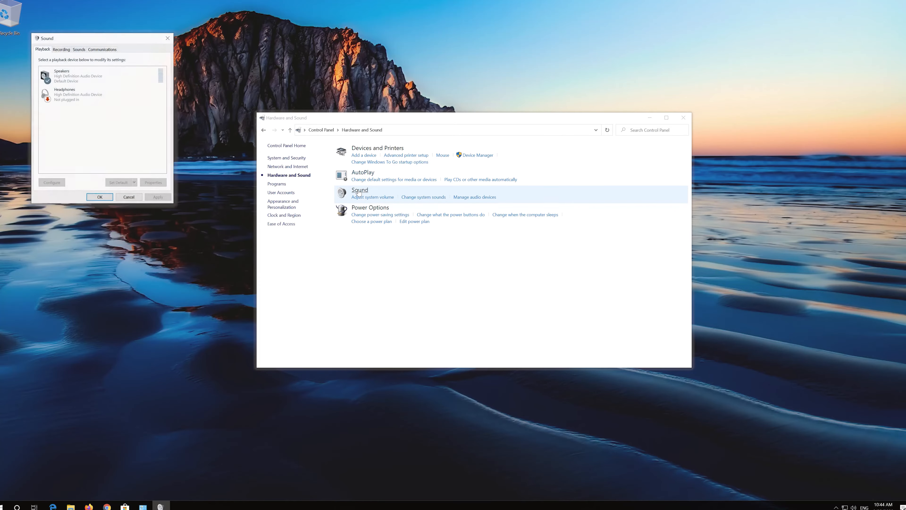
left_click_drag(95, 43, 414, 135)
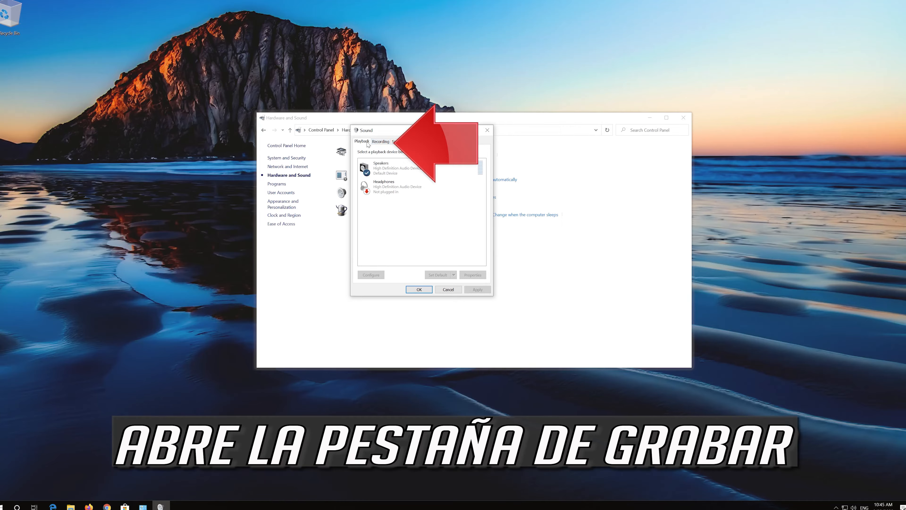
Open the properties of the default microphone among the recording devices
left_click(382, 142)
left_click(385, 166)
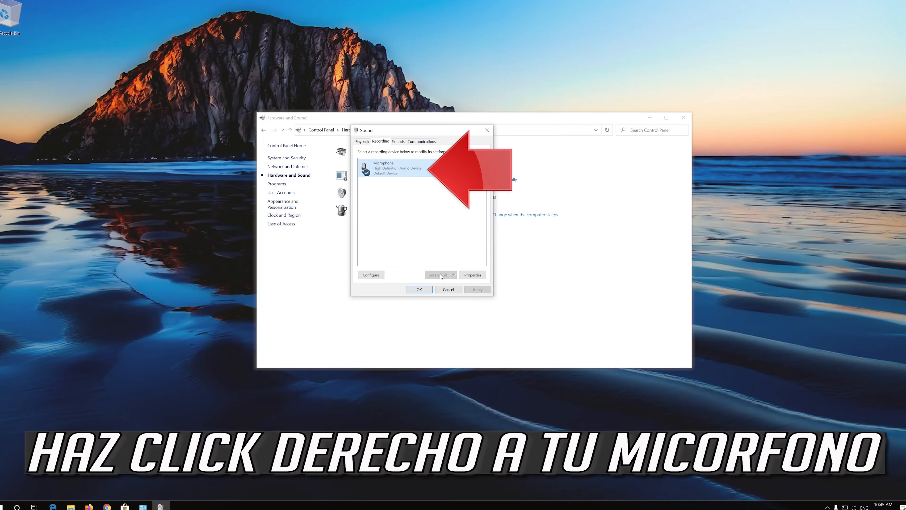
right_click(404, 173)
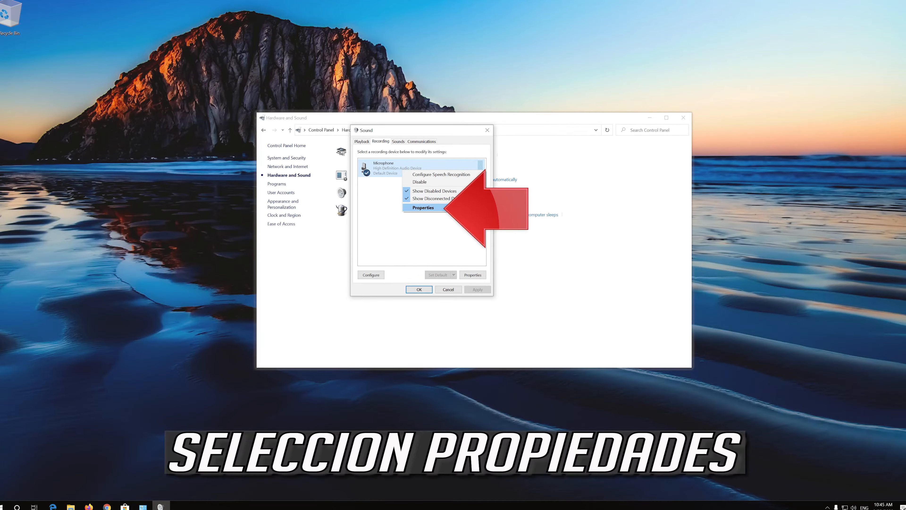
left_click(446, 208)
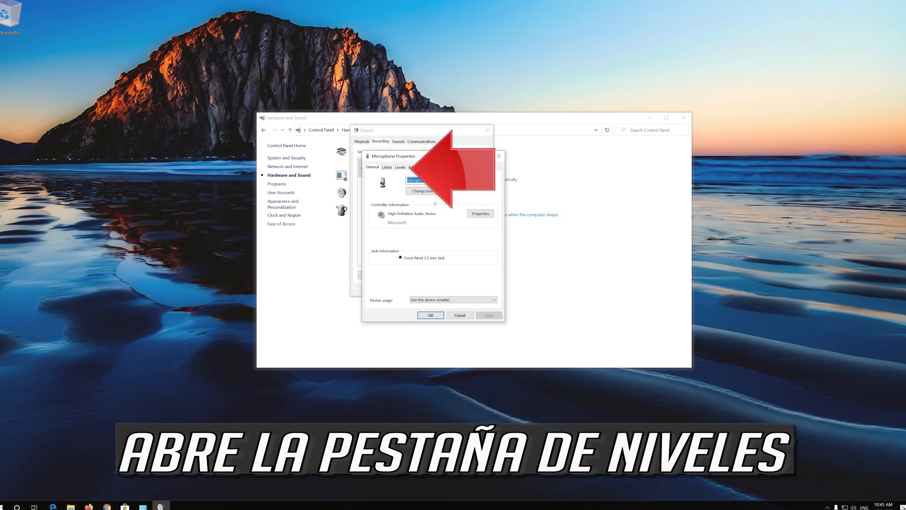
Raise the microphone's recording level to 76, then confirm the microphone properties and the Sound dialog
left_click(400, 167)
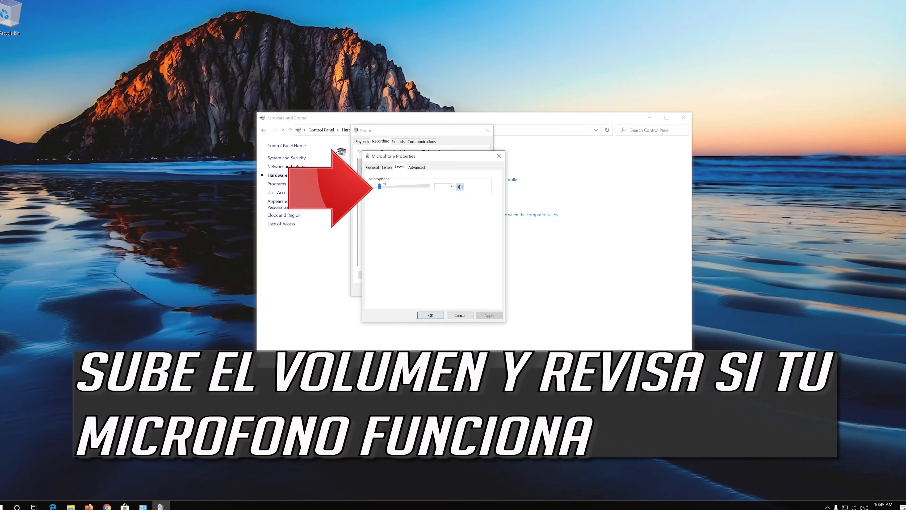
left_click_drag(382, 187, 419, 190)
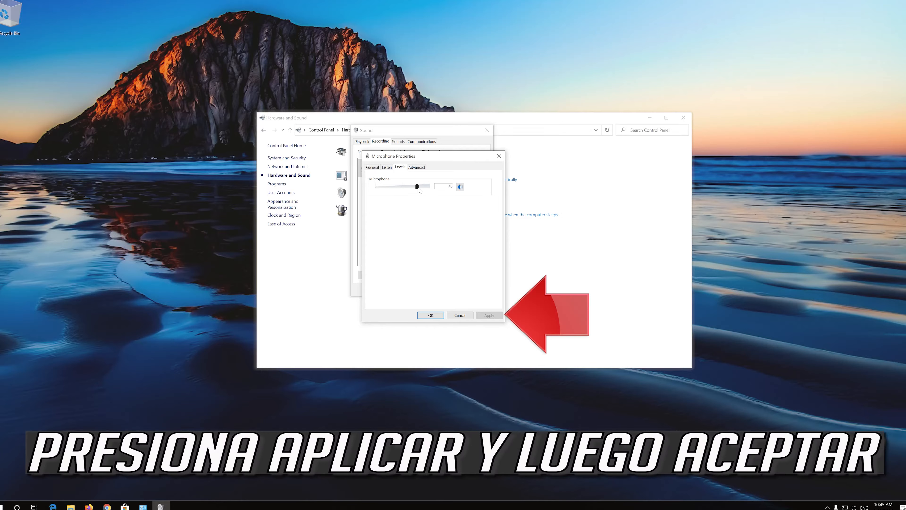
left_click_drag(419, 191, 419, 190)
left_click(422, 316)
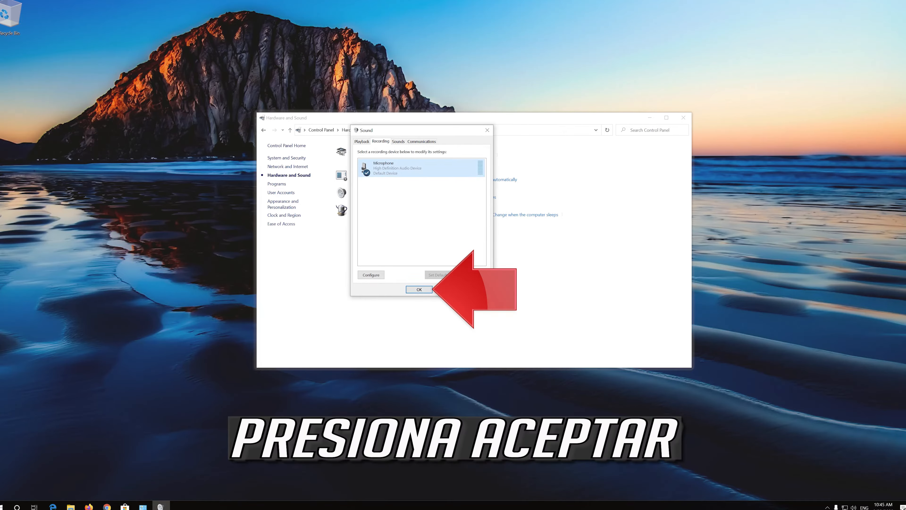
left_click(417, 290)
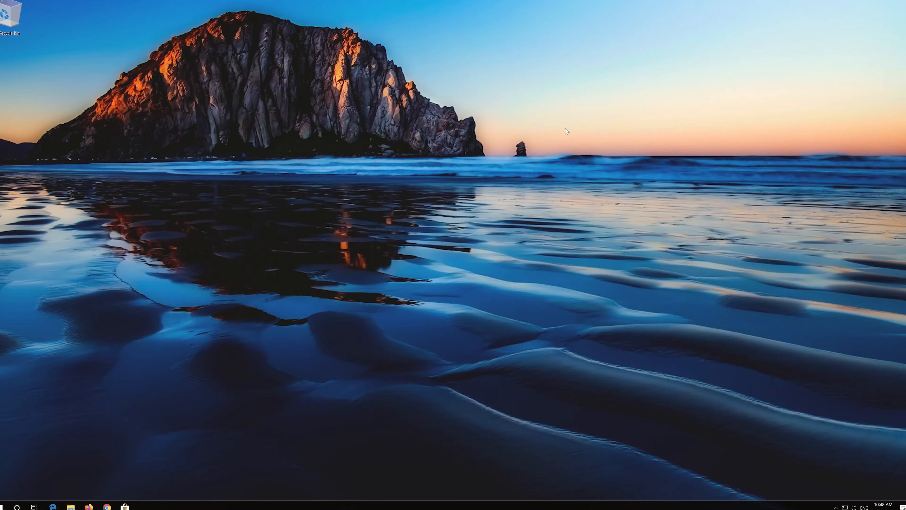
Search for "device manager", open Device Manager and place its window near the middle of the desktop
key("super")
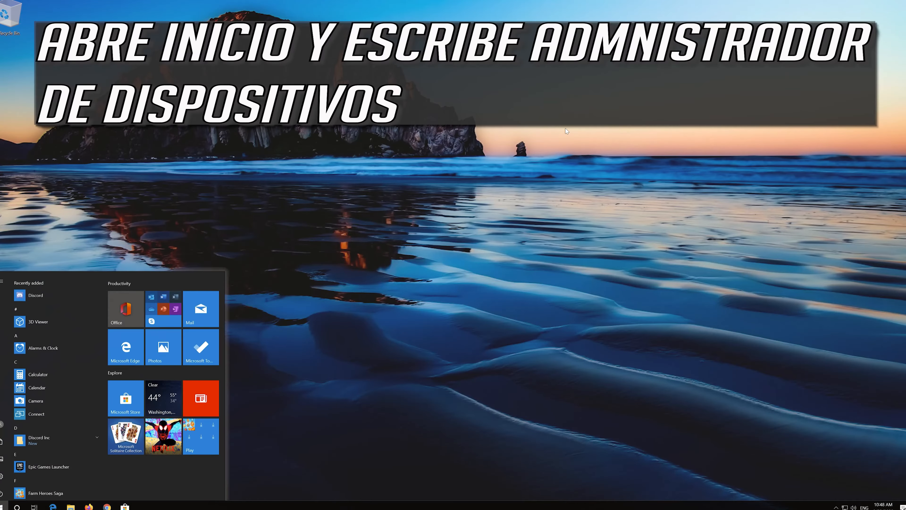
type("device mana")
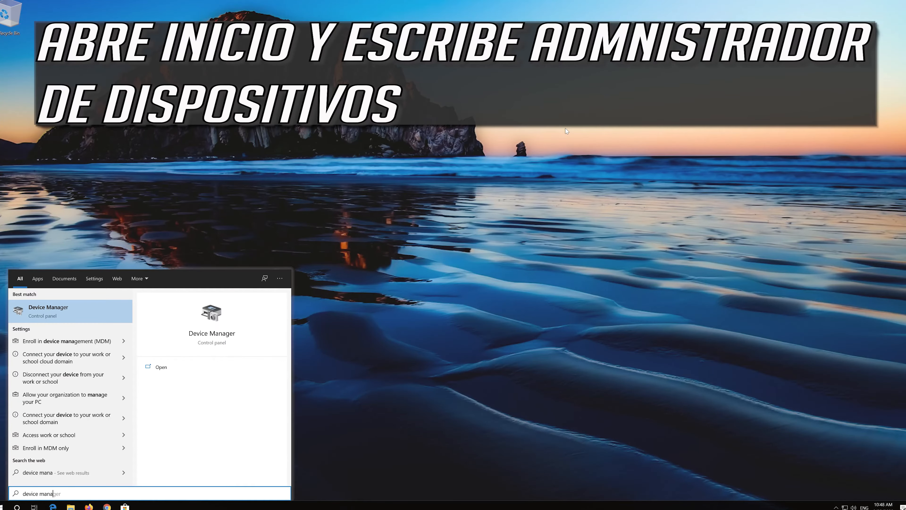
type("ger")
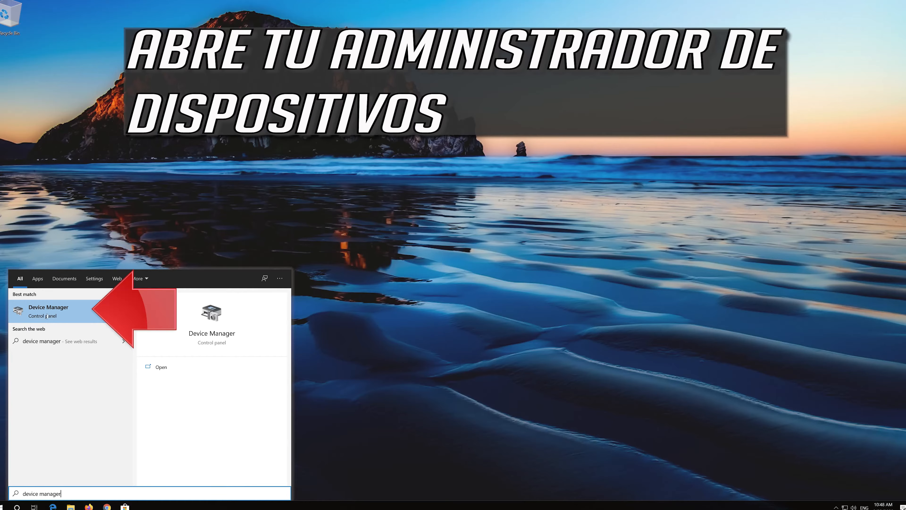
left_click(63, 310)
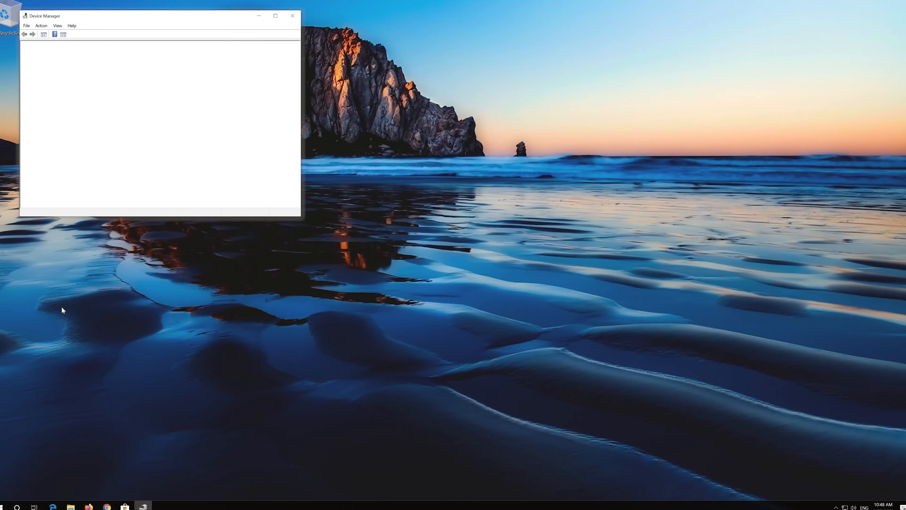
left_click_drag(149, 20, 447, 126)
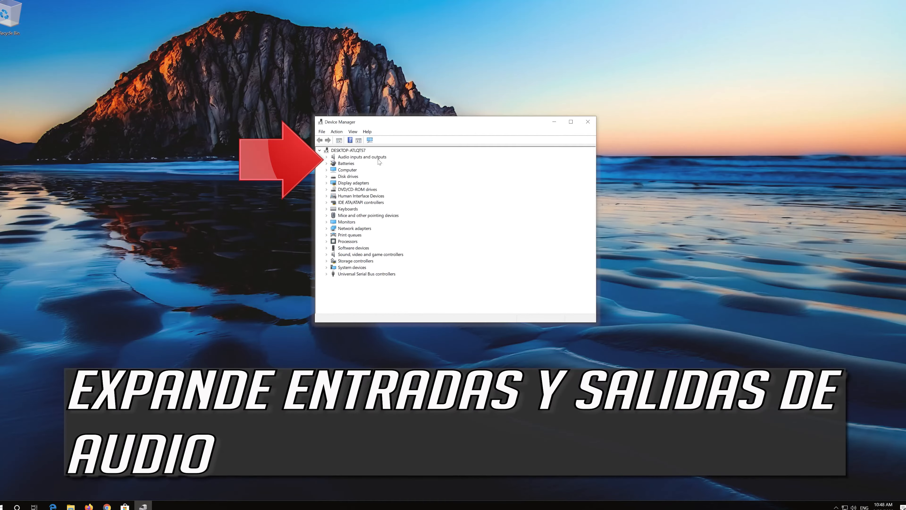
Uninstall the Microphone (High Definition Audio Device) under Audio inputs and outputs through its driver properties
left_click(327, 157)
left_click(344, 164)
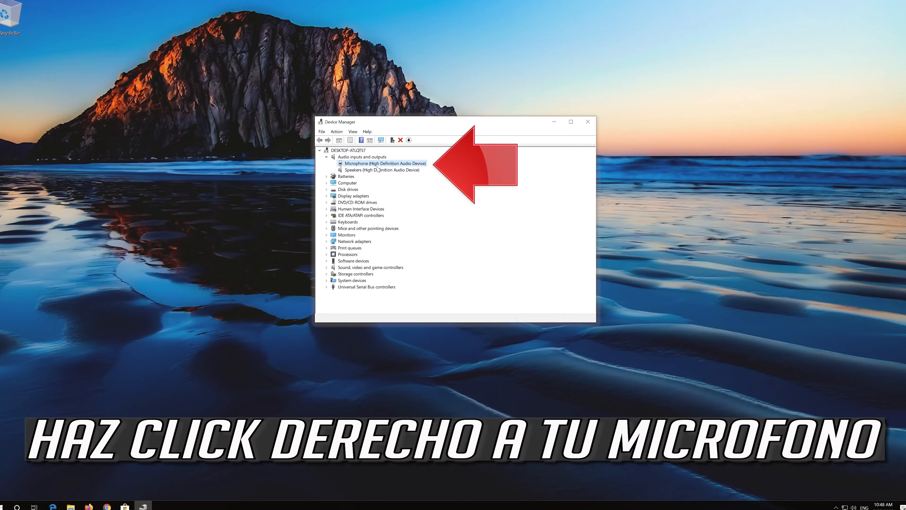
right_click(395, 165)
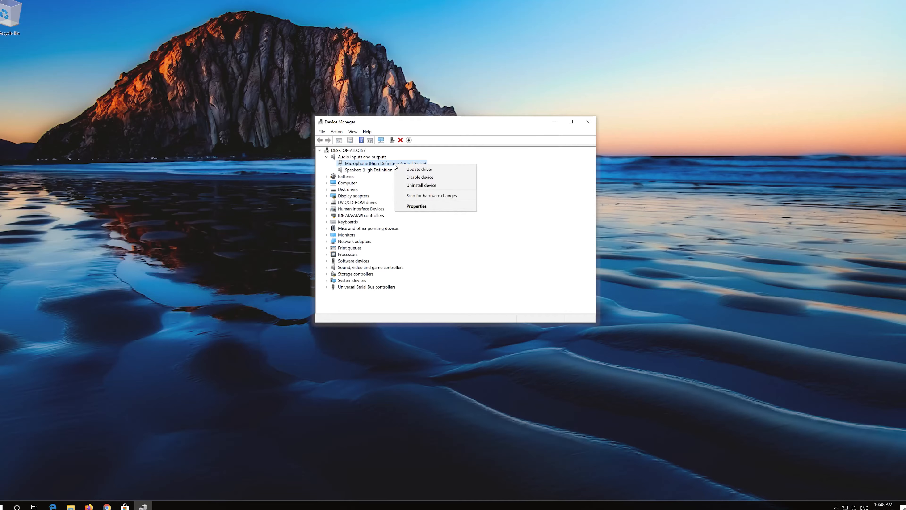
left_click(436, 206)
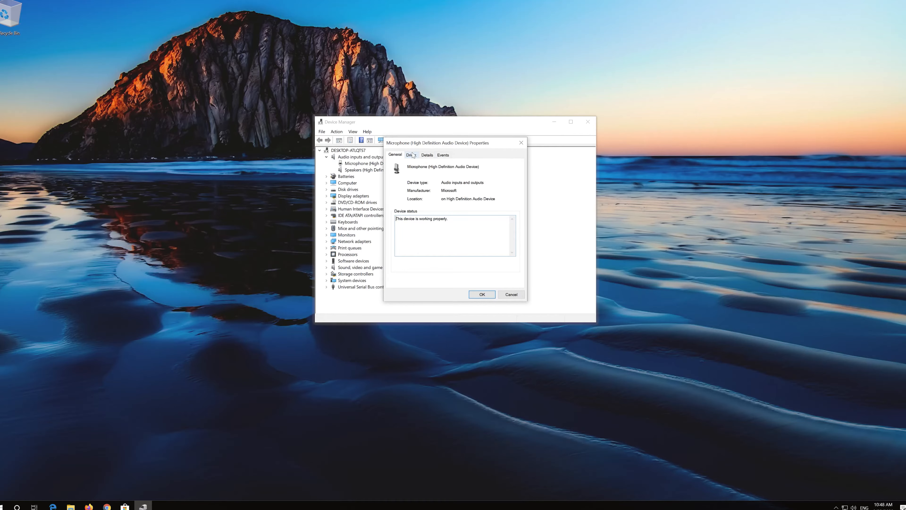
left_click(411, 155)
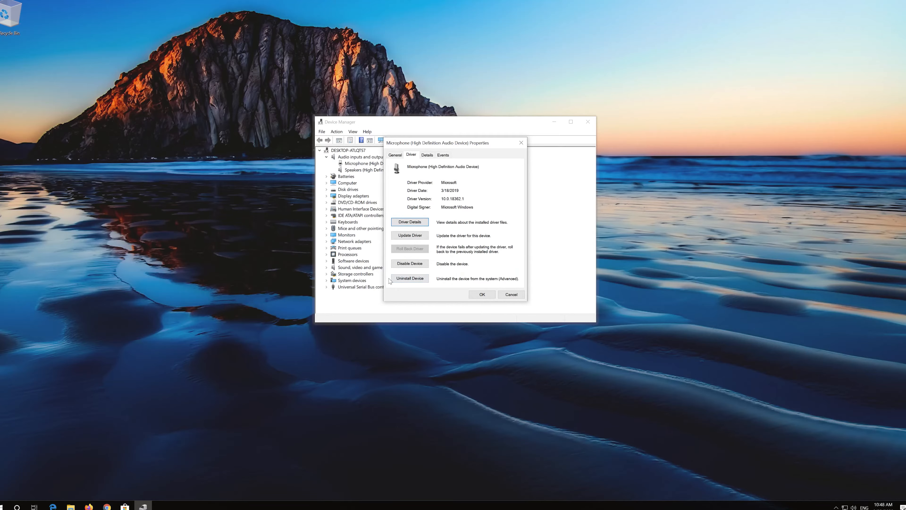
left_click(404, 279)
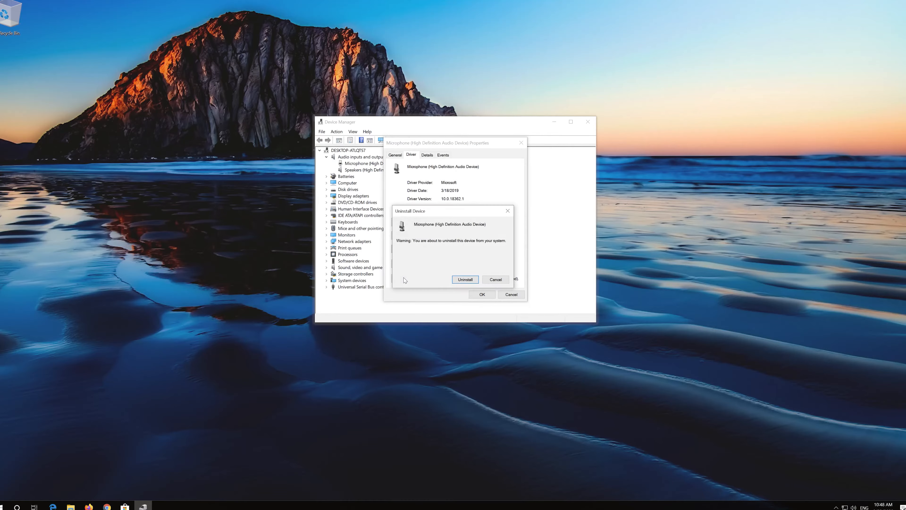
left_click(465, 280)
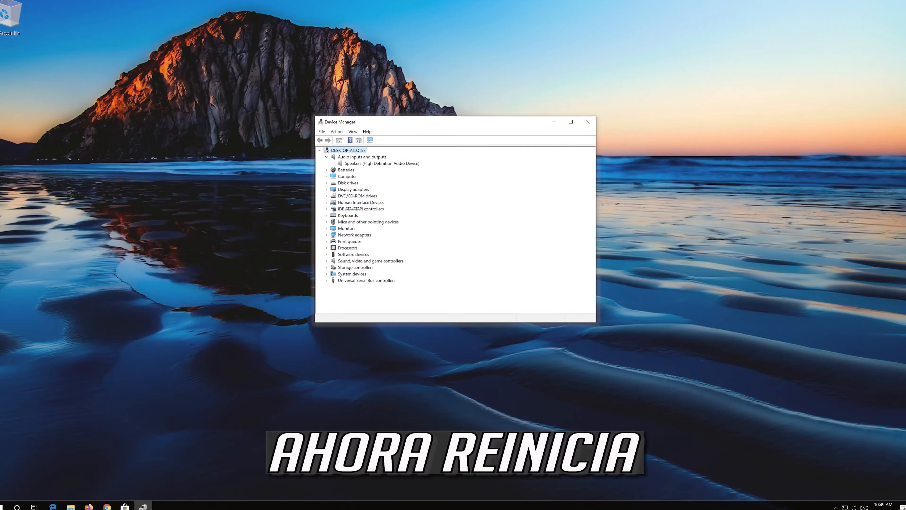
Close Device Manager and restart the computer
left_click(588, 121)
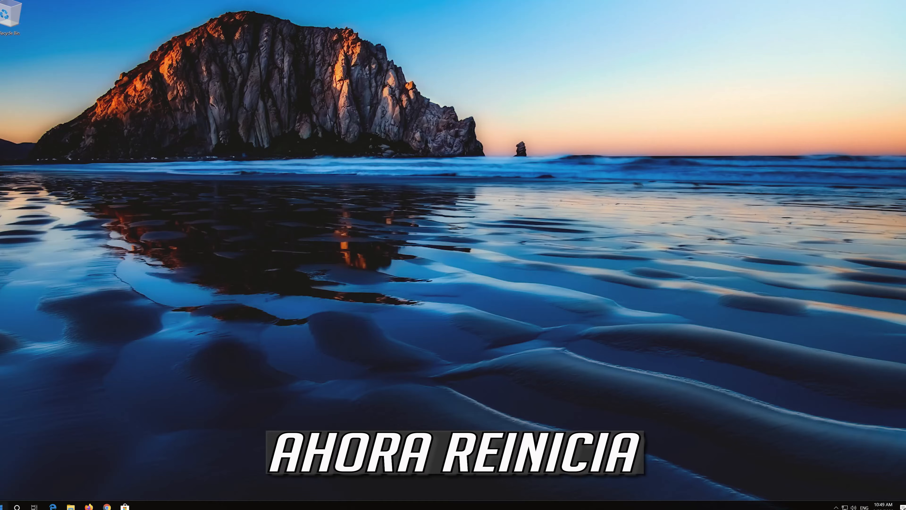
left_click(5, 506)
left_click(11, 491)
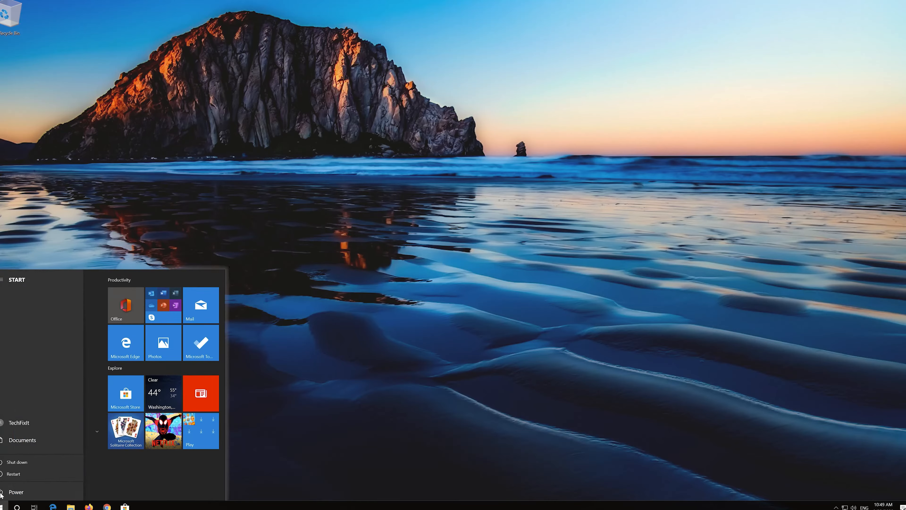
left_click(24, 473)
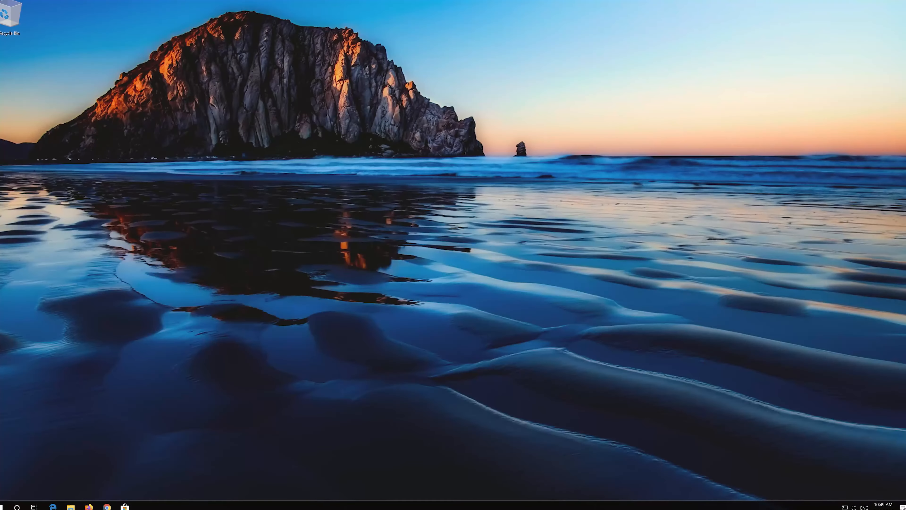
Reopen Device Manager, check the Audio inputs and outputs category for the microphone, and close the window
key("super")
type("device")
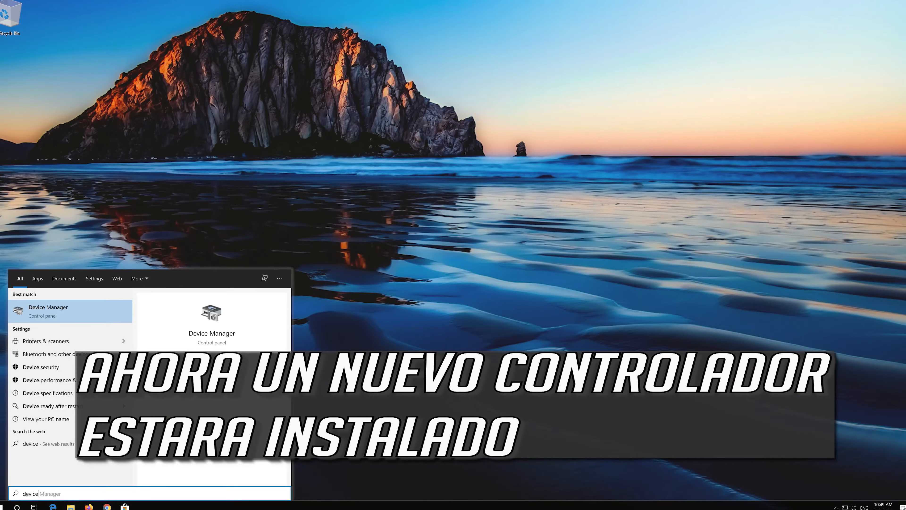
key("Return")
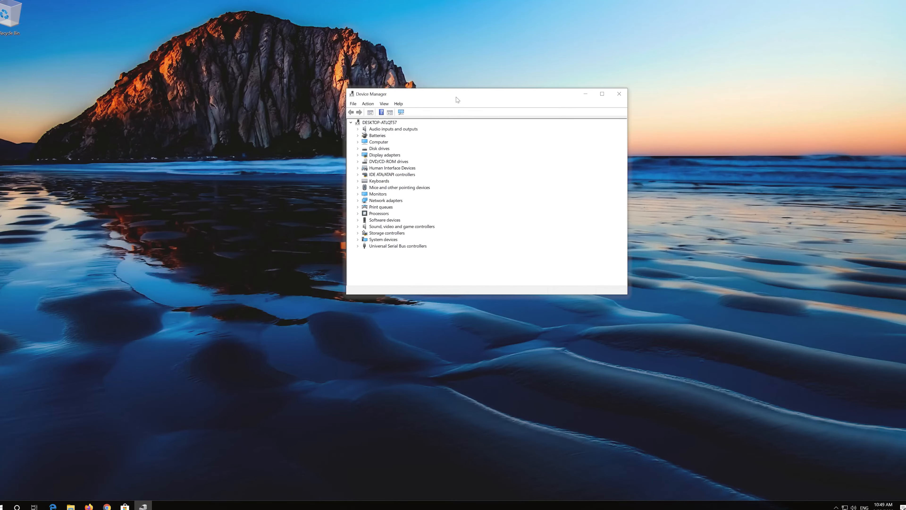
left_click(358, 129)
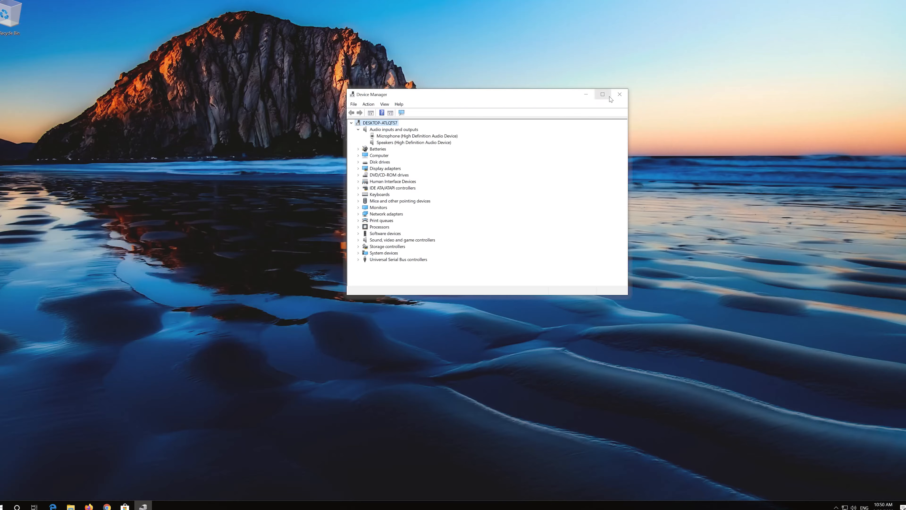
left_click(619, 94)
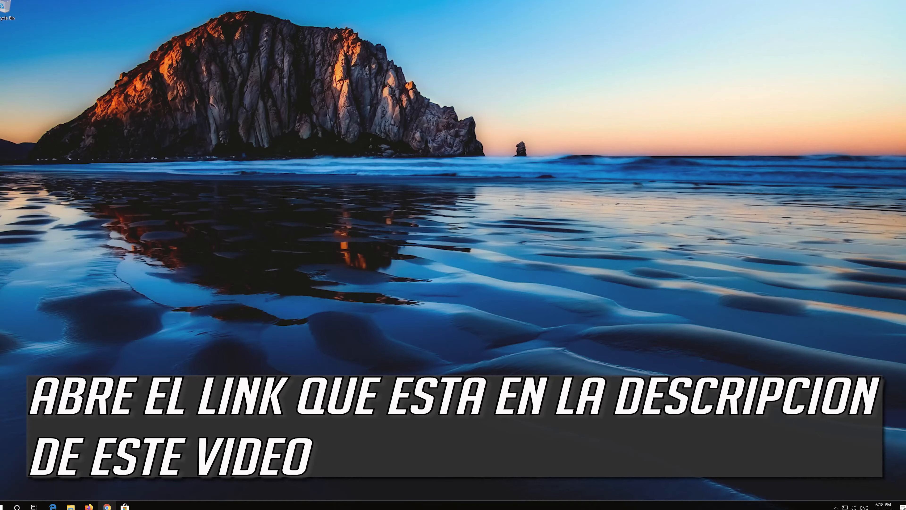
Switch to Chrome, download the media creation tool from microsoft.com/en-us/software-download/windows10 and close the browser
left_click(107, 506)
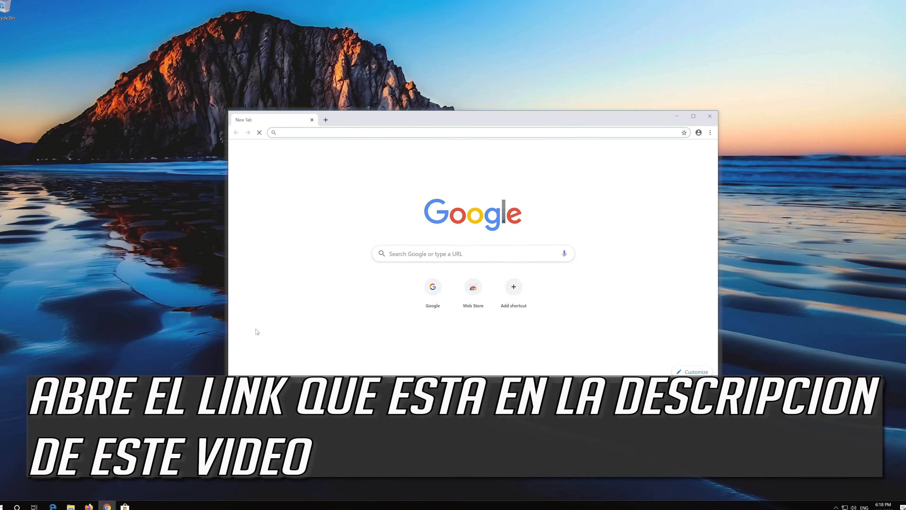
type("https://www.microsoft.com/en-us/software-download/windows10")
key("Return")
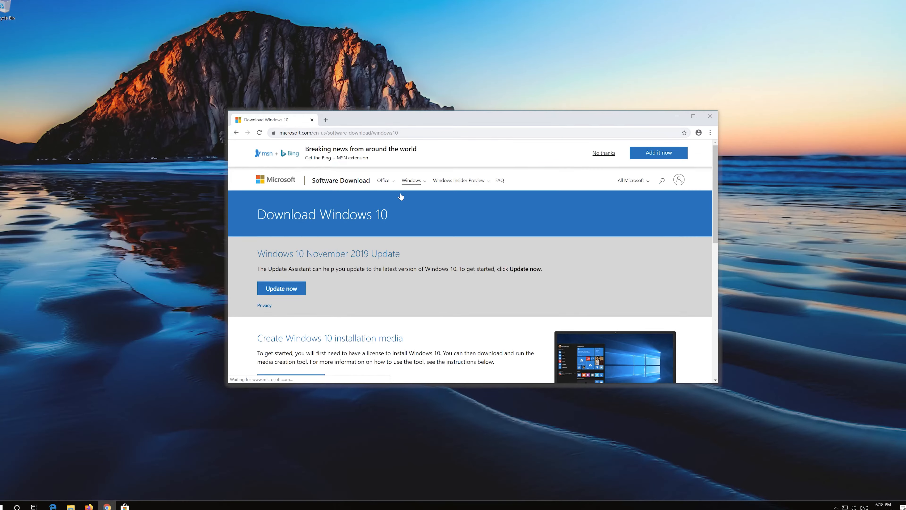
scroll(439, 277, "down", 1)
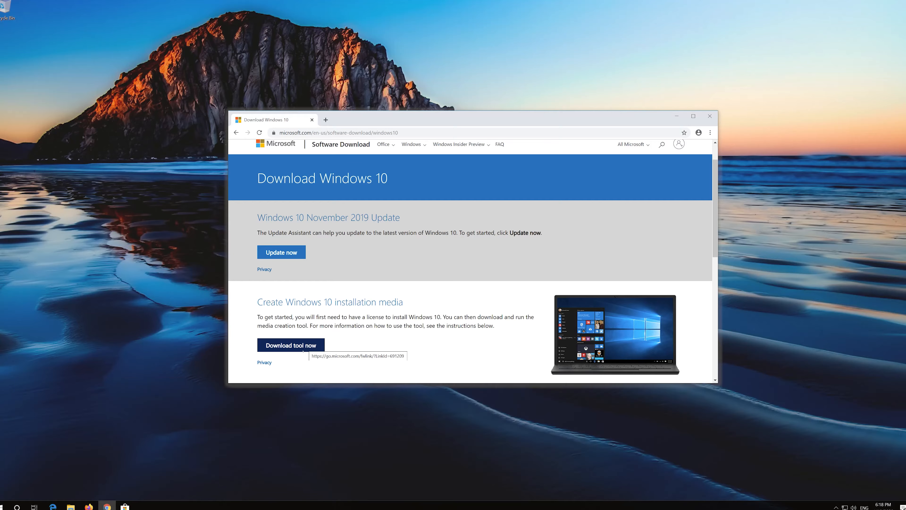
left_click(308, 345)
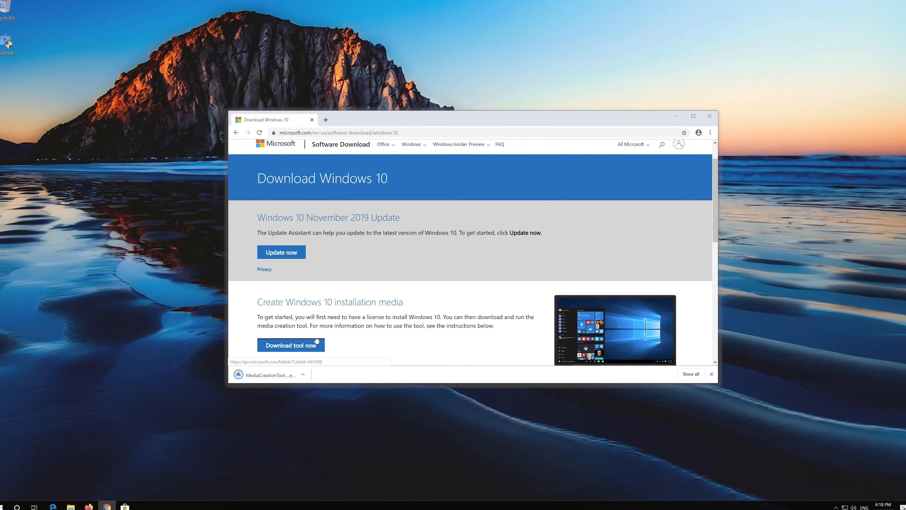
left_click(710, 117)
Run the downloaded media creation tool, allow it to make changes to the device and accept its license terms
double_click(5, 52)
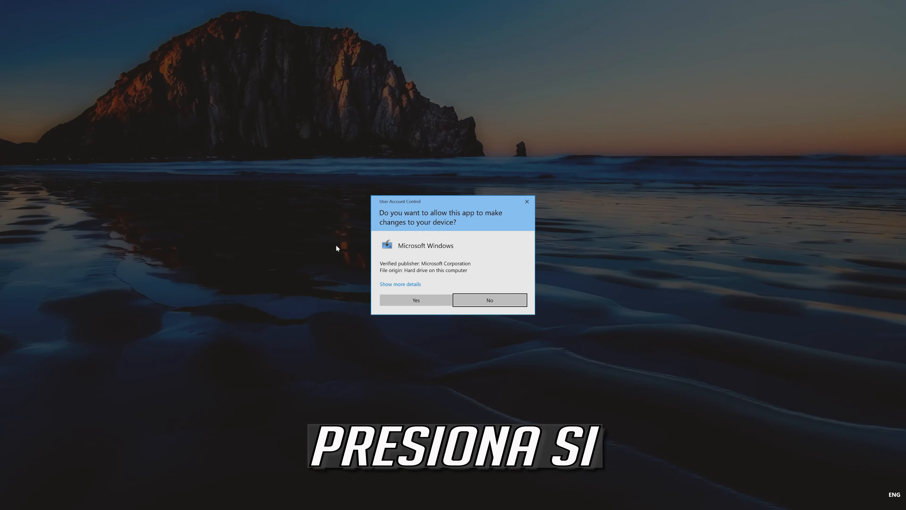
left_click(420, 303)
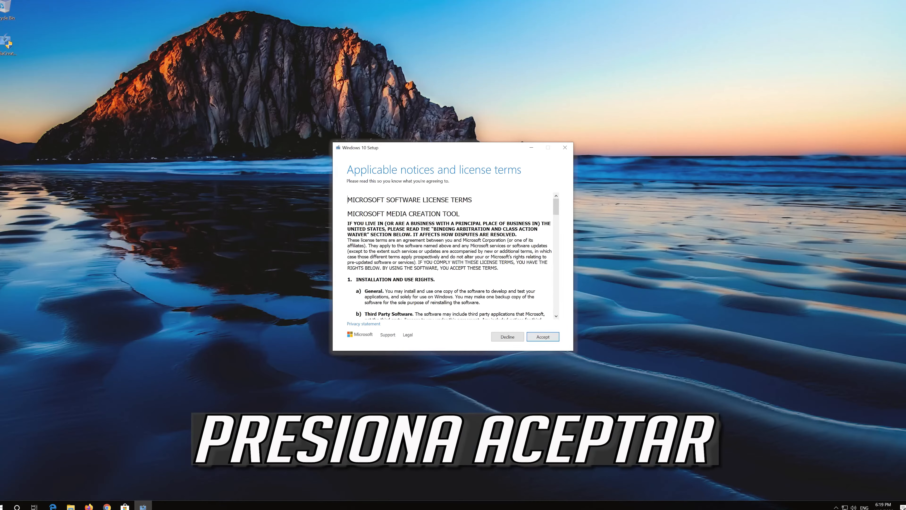
left_click(556, 337)
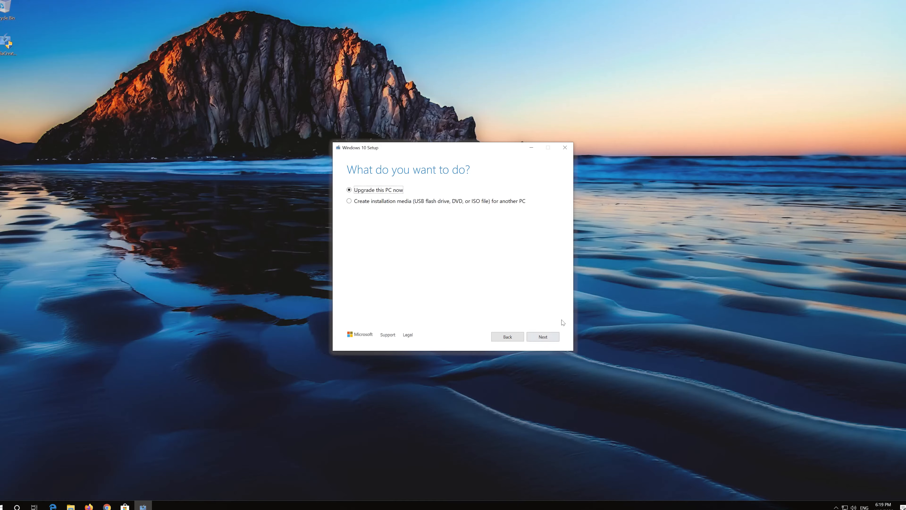
Choose to upgrade this PC now, accept the Windows license terms and install Windows 10 Pro keeping personal files and apps
left_click(540, 342)
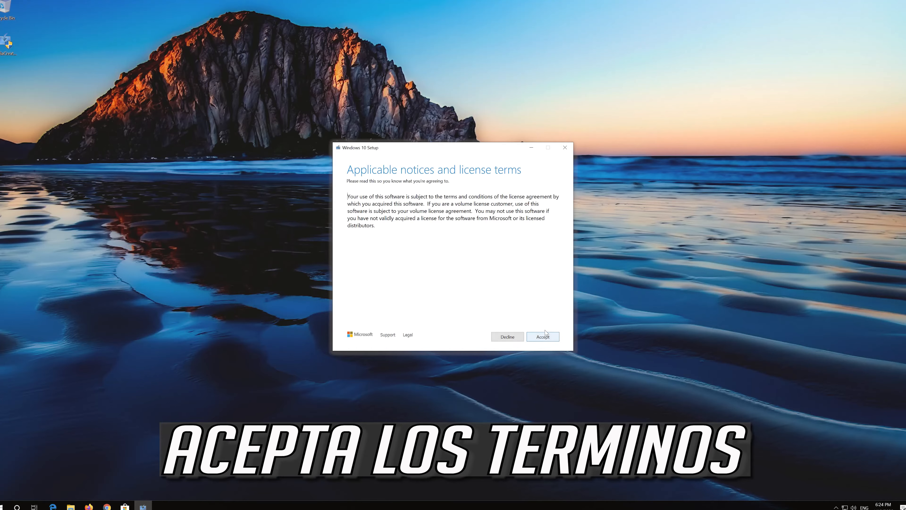
left_click(546, 337)
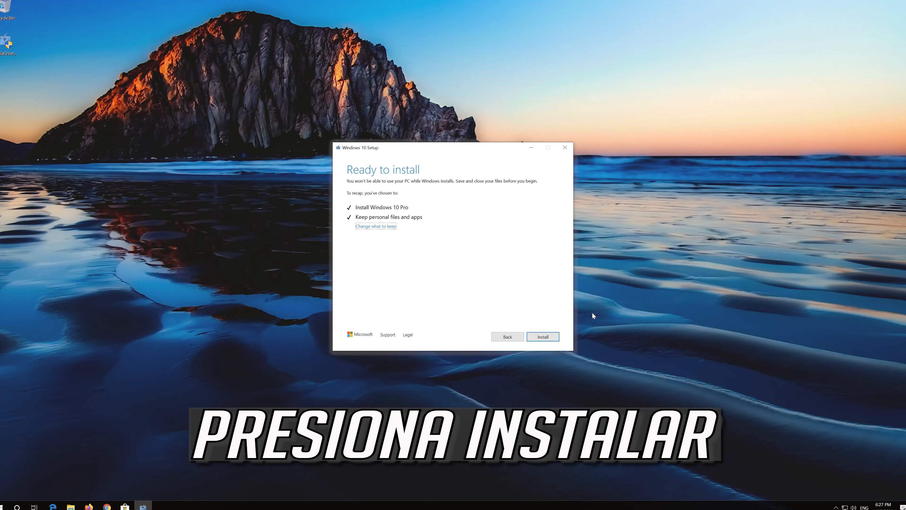
left_click(542, 337)
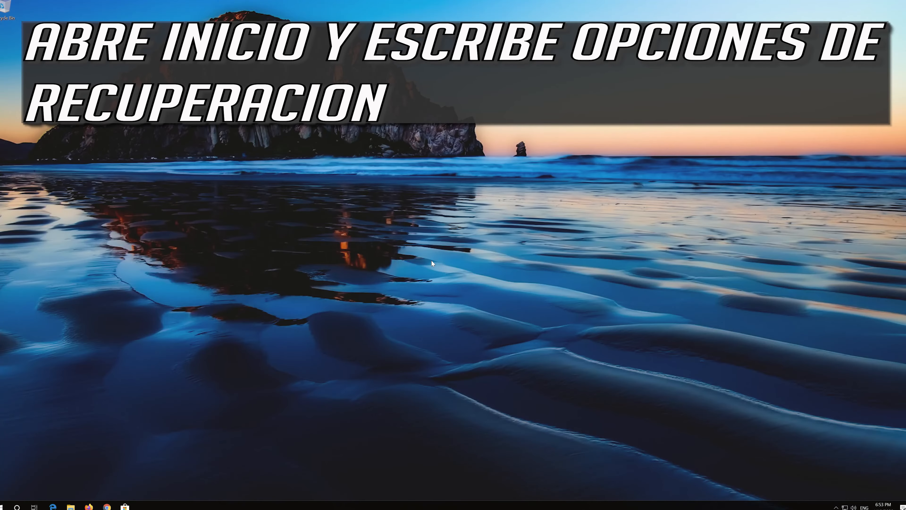
Search for "recovery option" and open the Recovery options settings
key("super")
type("rec")
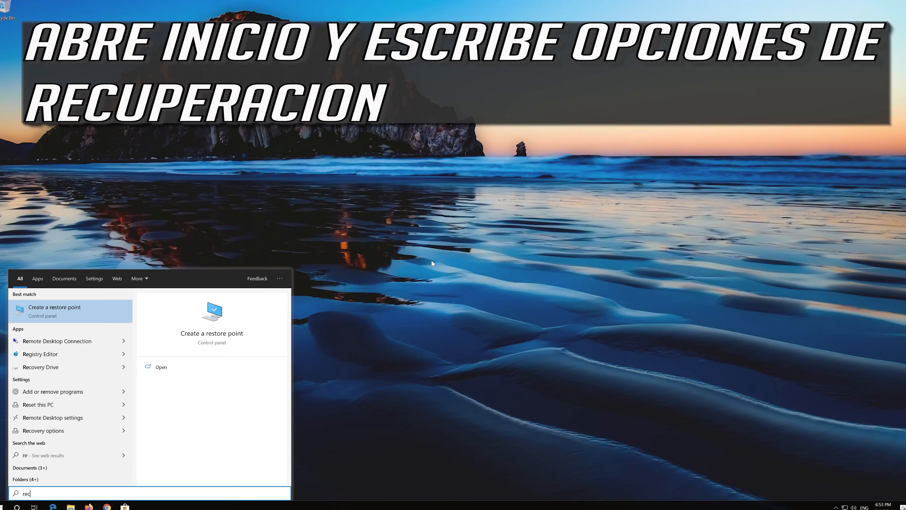
type("overy option")
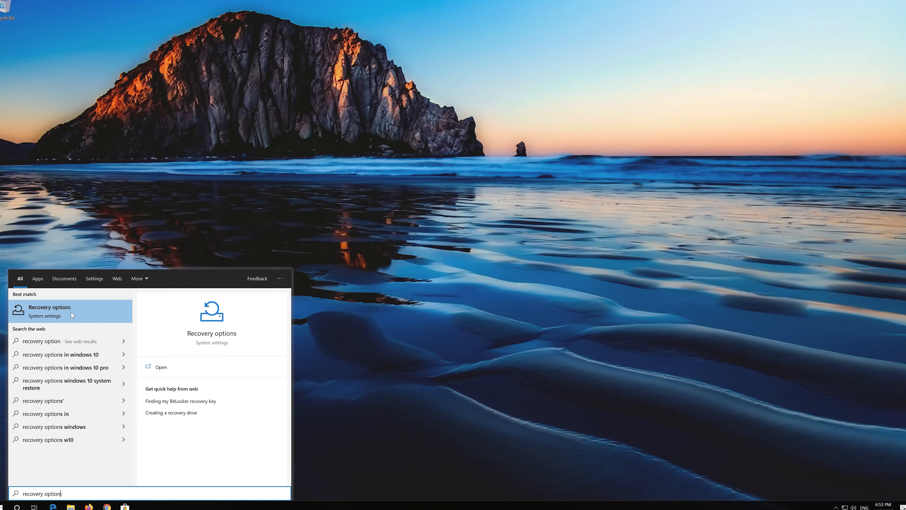
left_click(71, 312)
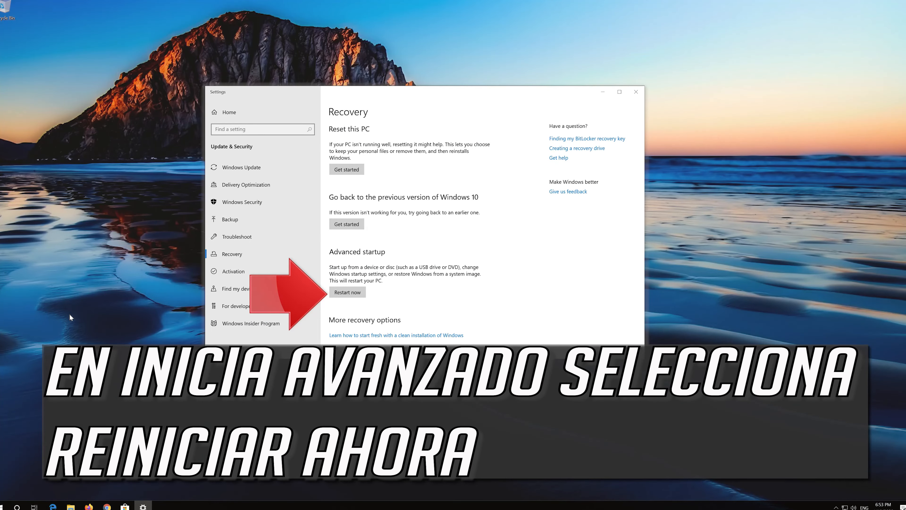
Restart the PC into Advanced startup and open the advanced options for troubleshooting
left_click(349, 295)
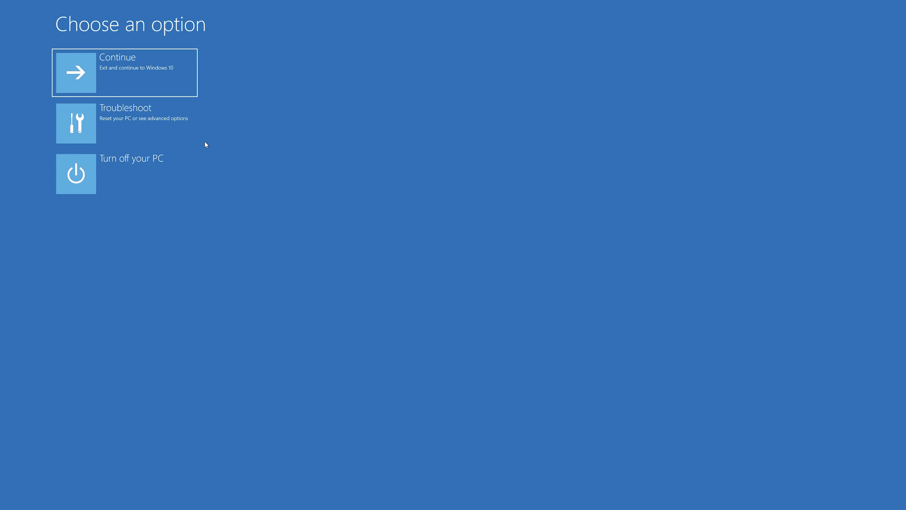
left_click(139, 123)
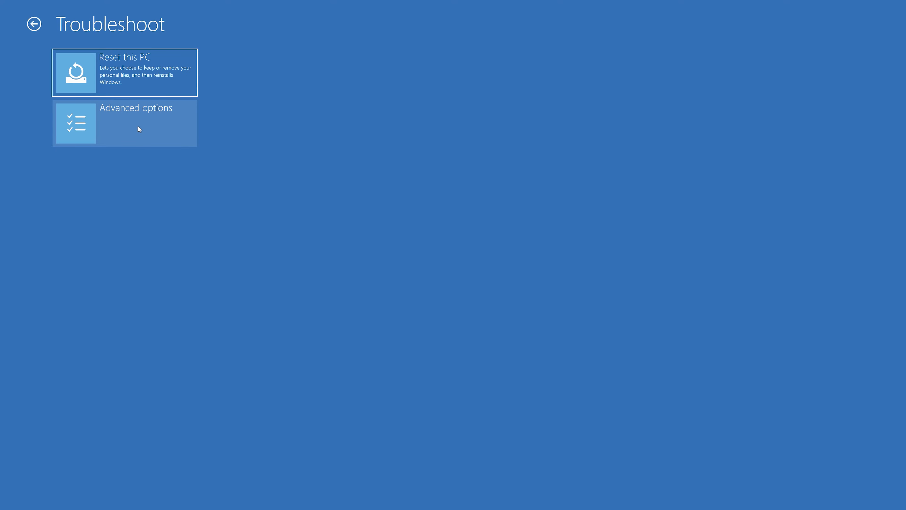
left_click(139, 129)
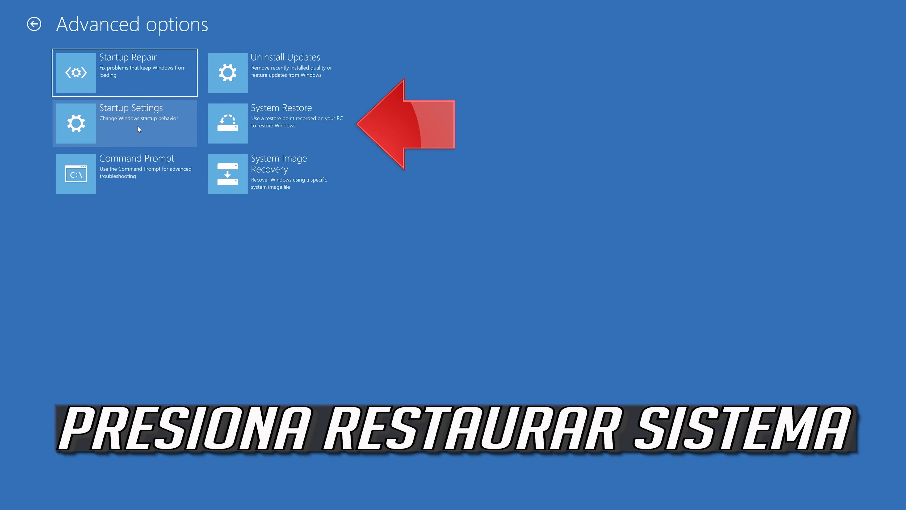